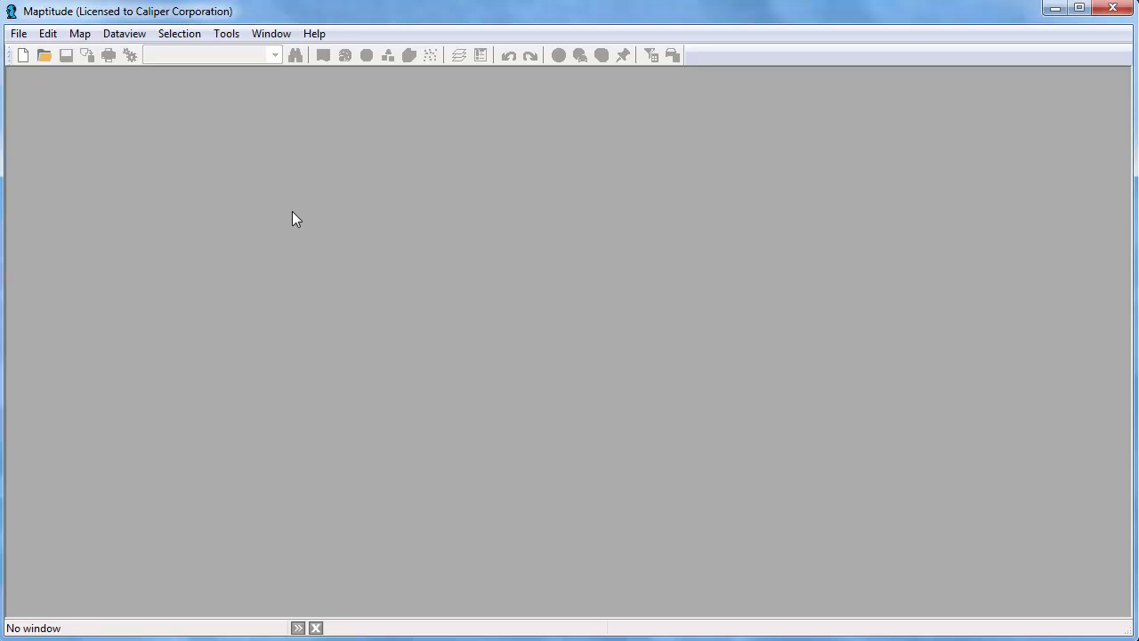
# Step: Start a new map of own data from the Sample Customers United Kingdom workbook, using its My Customers sheet
pyautogui.click(24, 55)
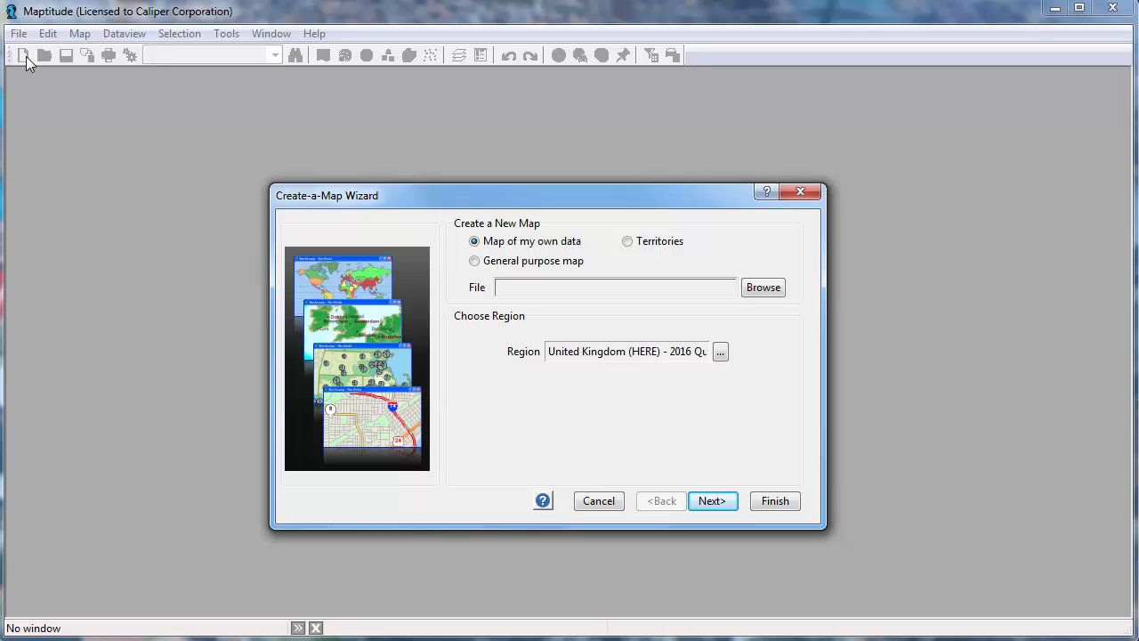
pyautogui.click(495, 266)
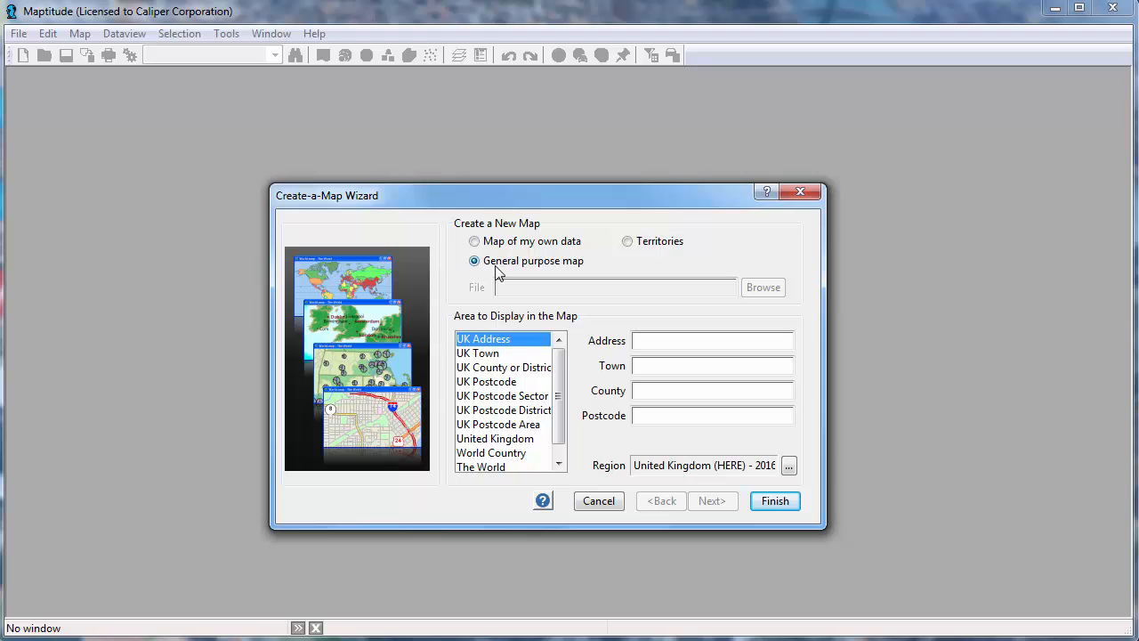
pyautogui.click(654, 248)
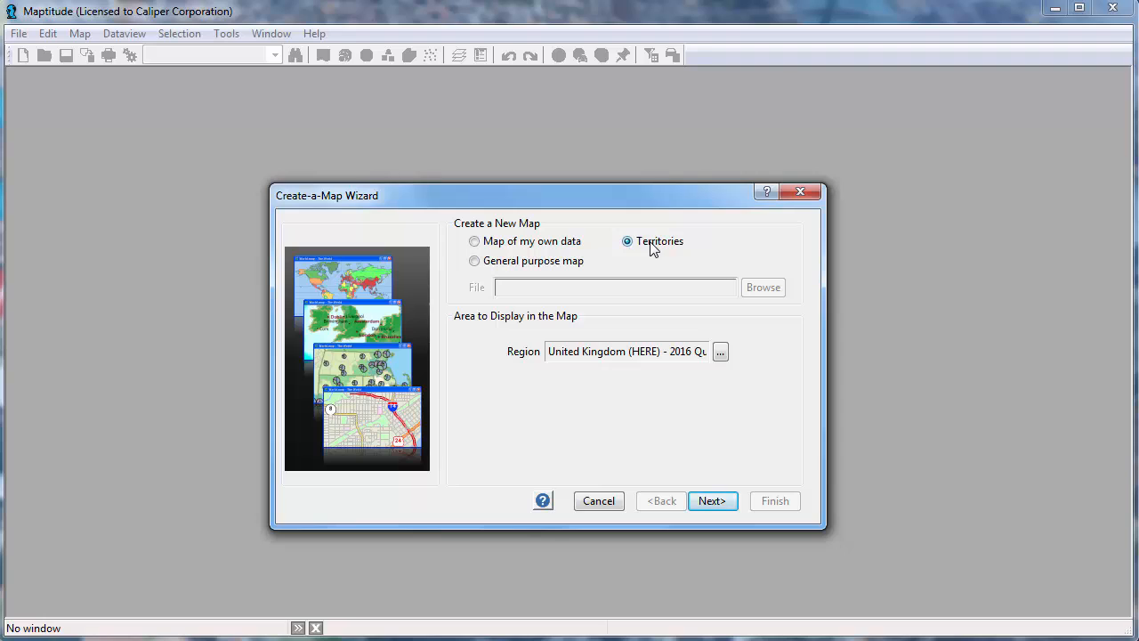
pyautogui.click(552, 248)
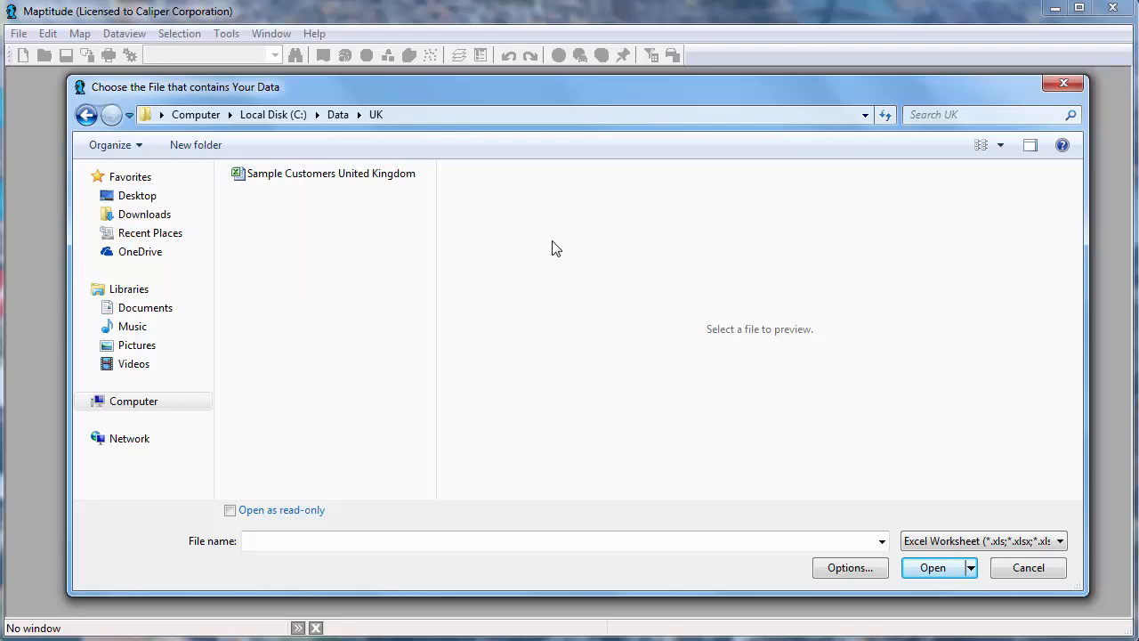
pyautogui.click(377, 176)
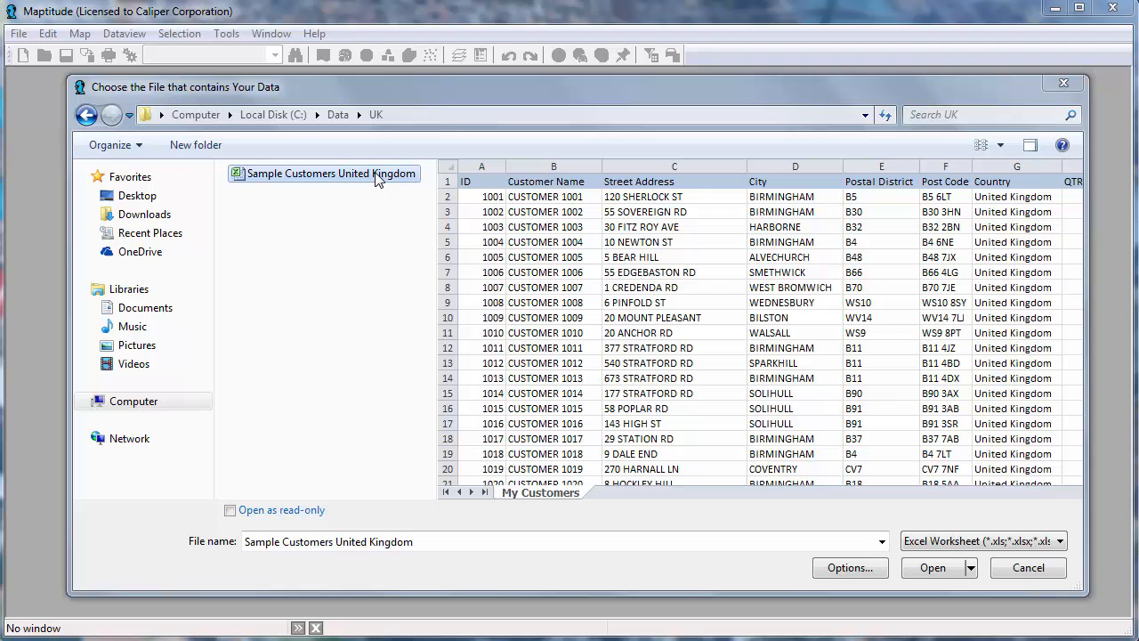
pyautogui.click(932, 571)
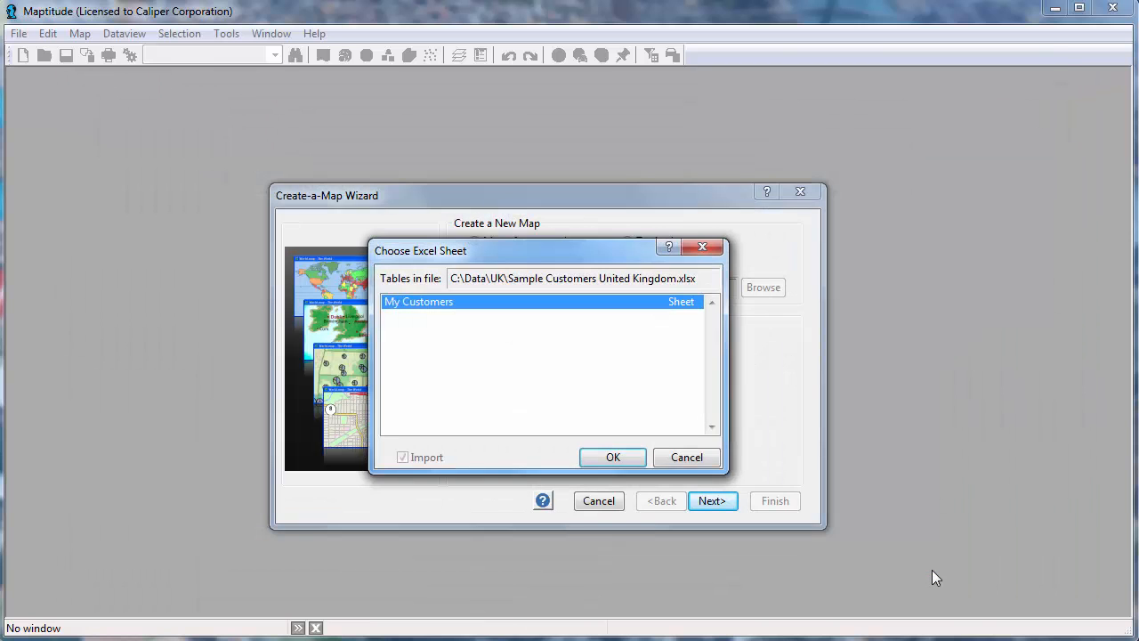
pyautogui.click(628, 456)
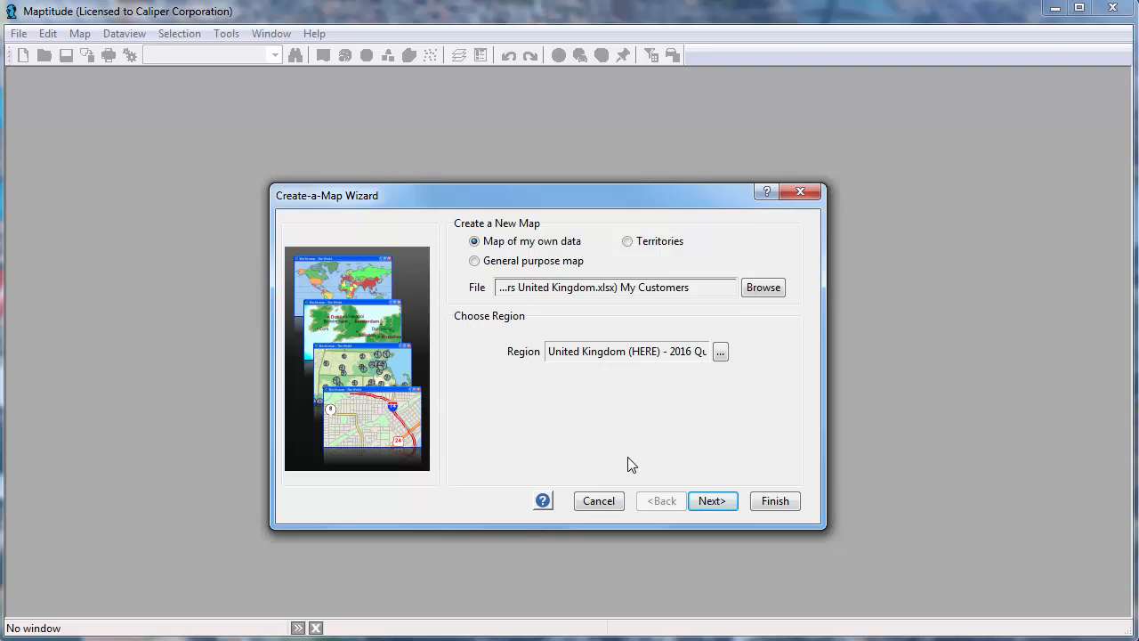
# Step: Accept the region and matched fields, and choose the map type showing Postcode District boundaries with the data attached
pyautogui.click(715, 502)
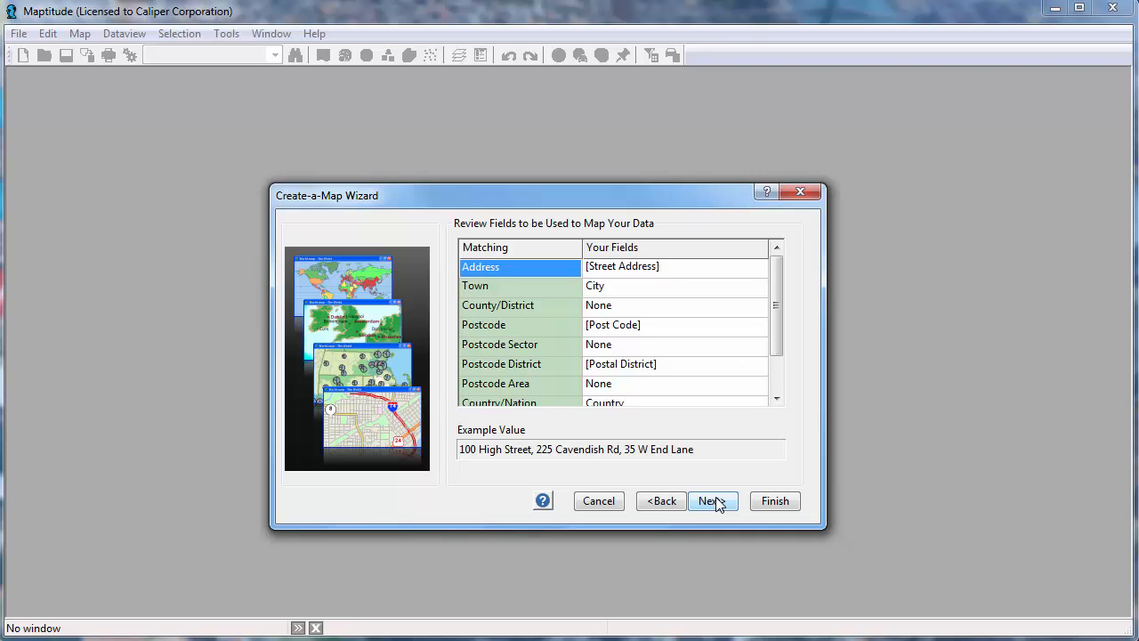
pyautogui.click(716, 501)
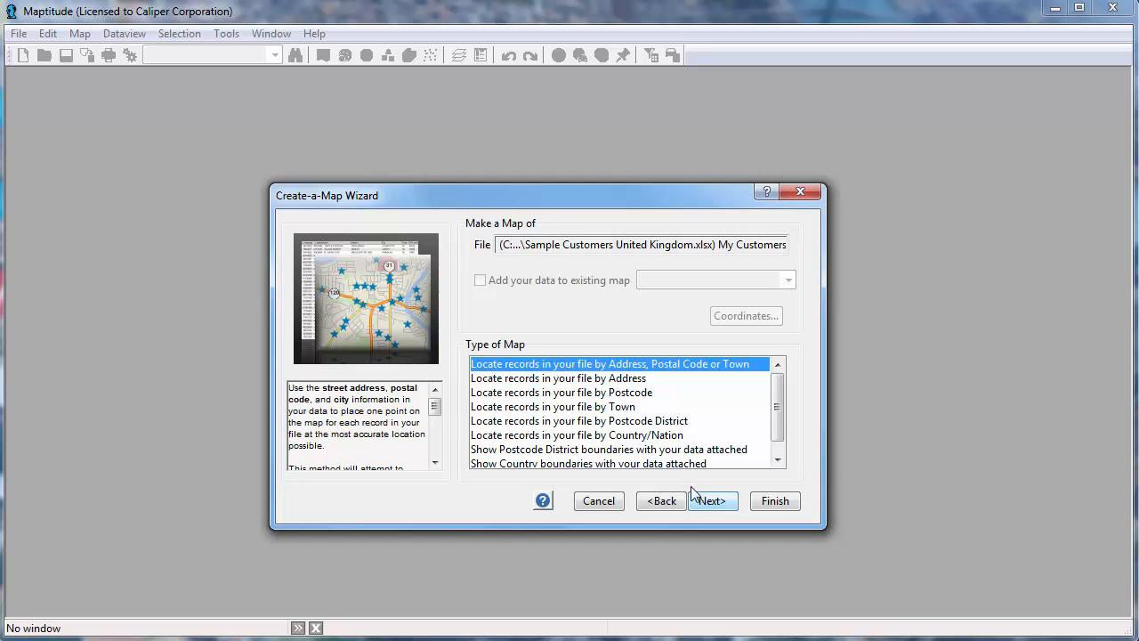
pyautogui.click(654, 451)
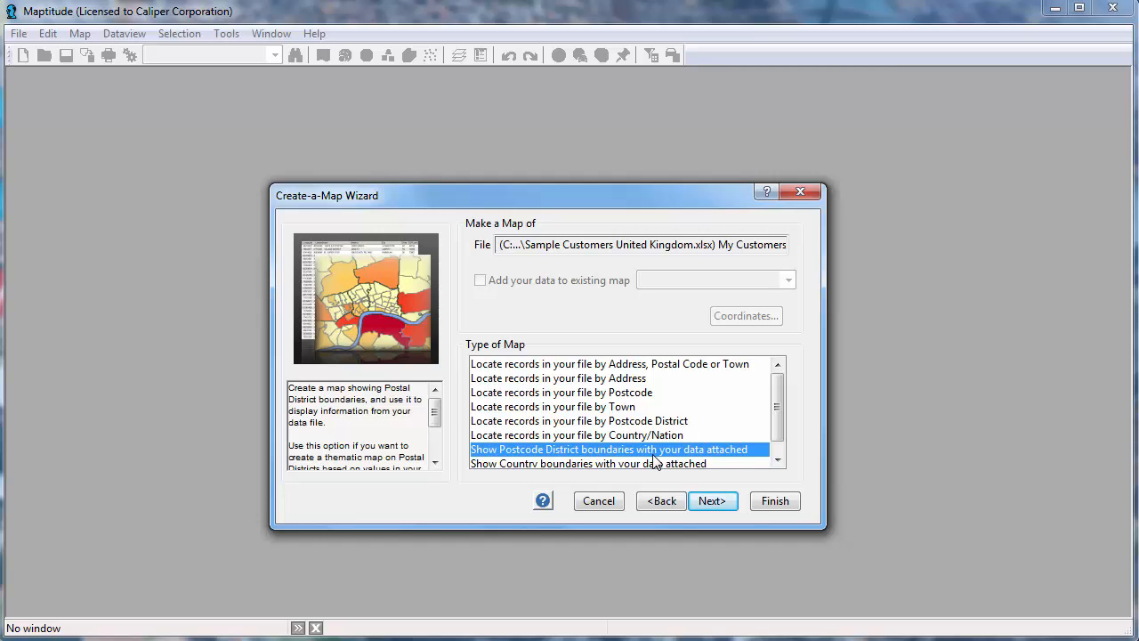
pyautogui.click(711, 500)
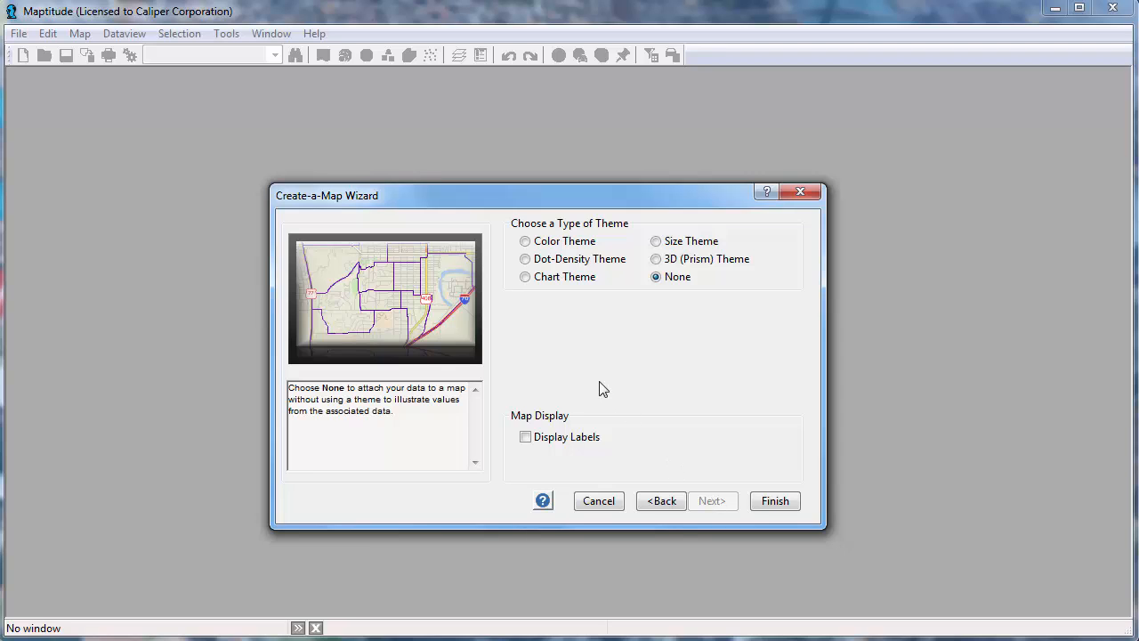
# Step: Apply a color theme based on the QTR2 Sales field and create the map
pyautogui.click(540, 243)
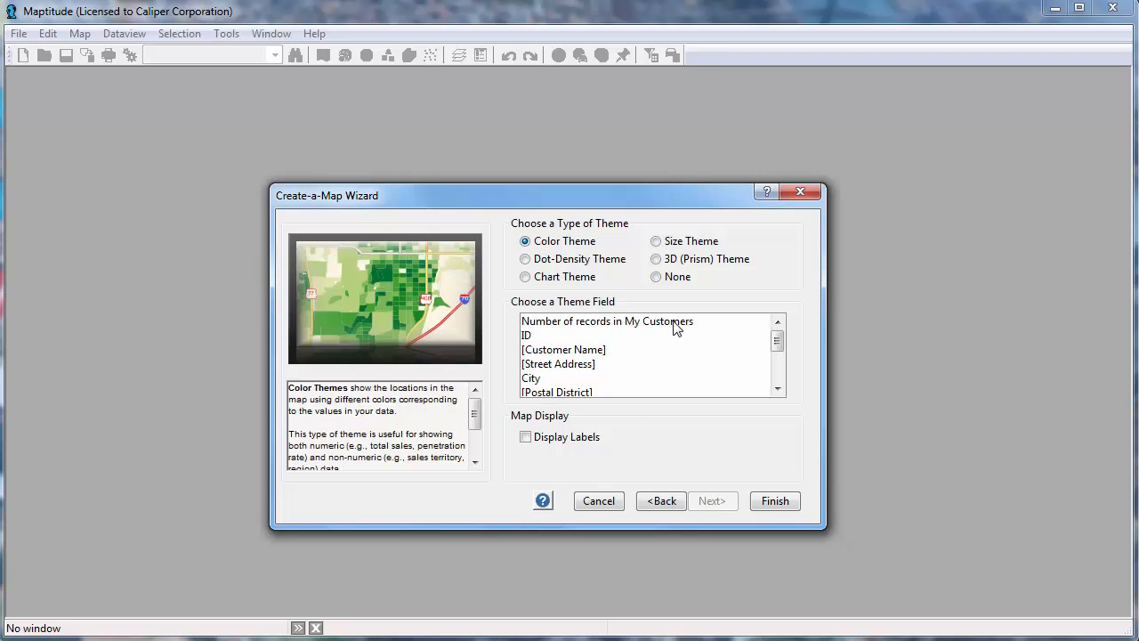
pyautogui.click(777, 376)
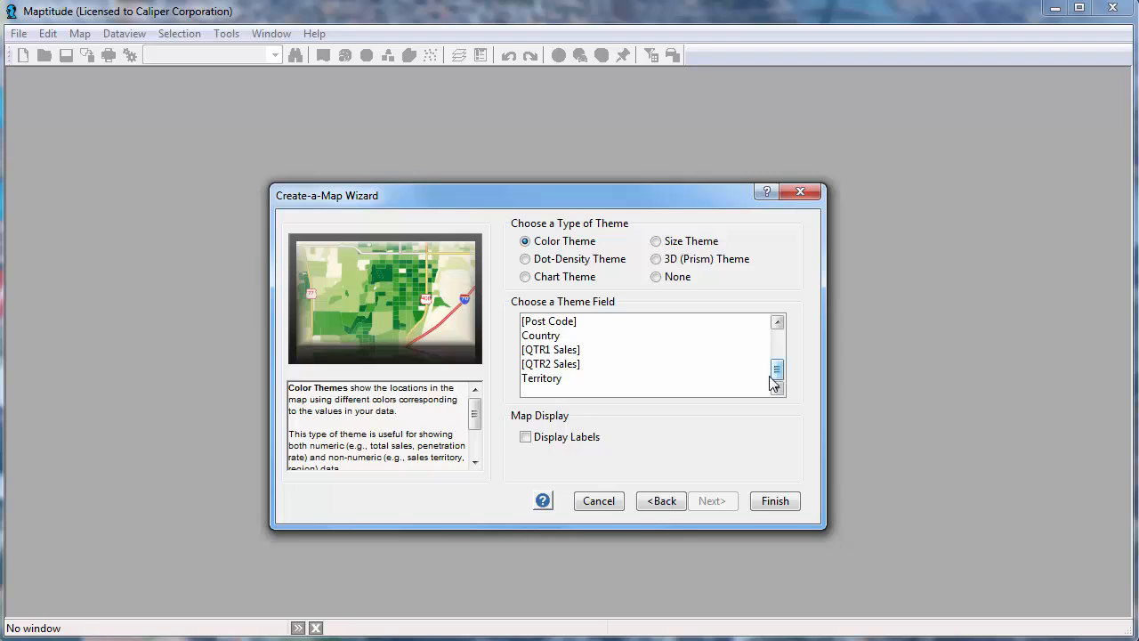
pyautogui.click(720, 370)
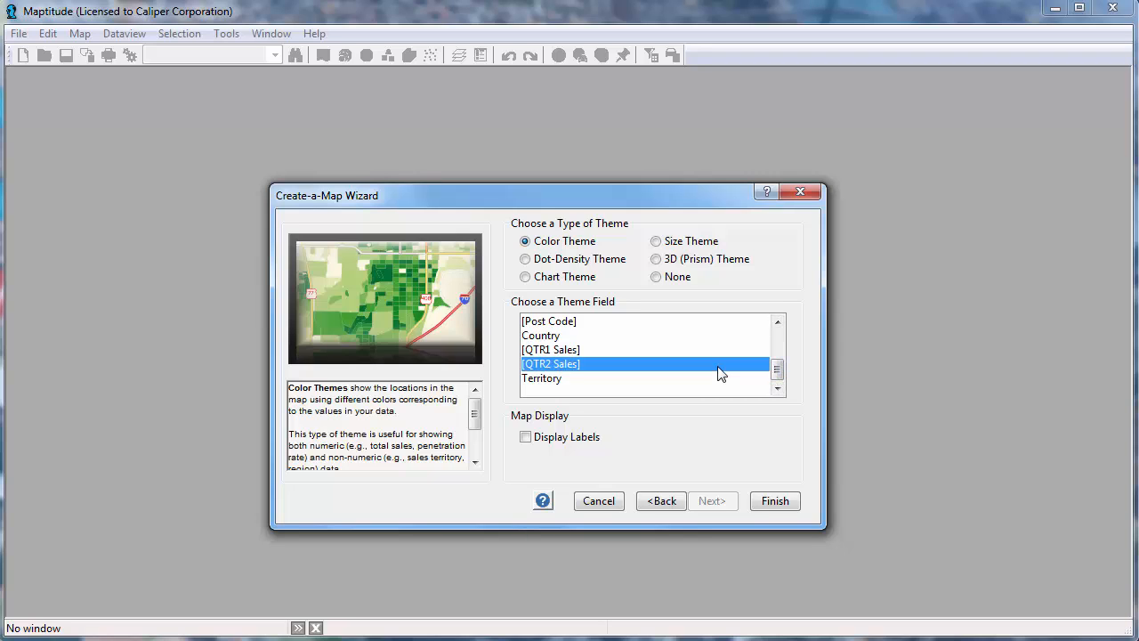
pyautogui.click(772, 502)
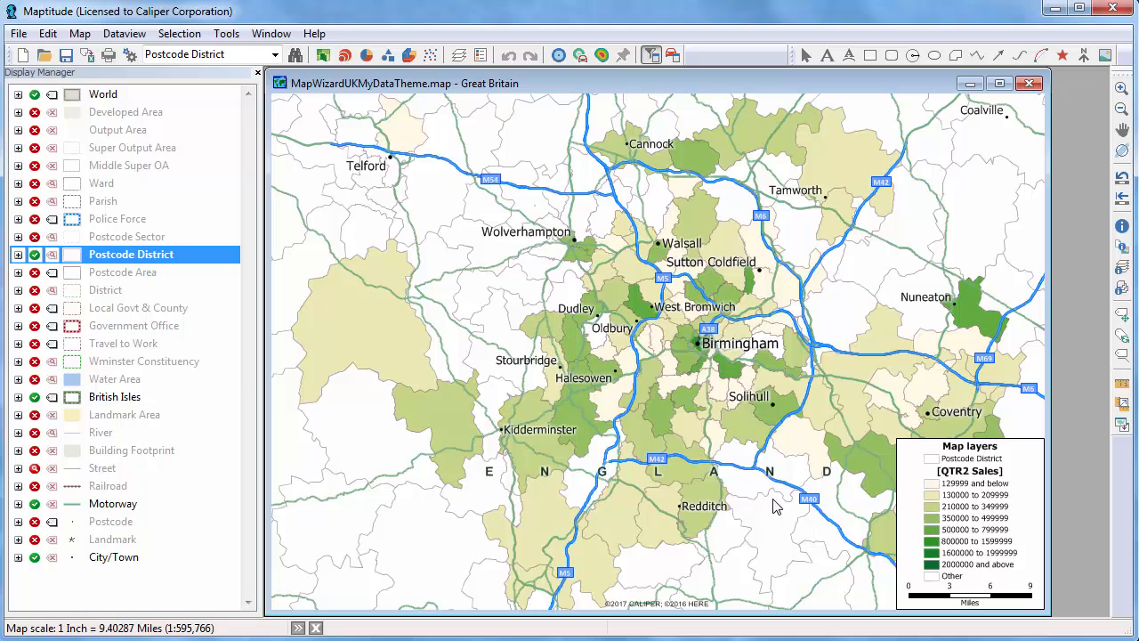
# Step: Hide the Street layer on the map of the Birmingham area
pyautogui.click(1121, 91)
pyautogui.moveTo(659, 317); pyautogui.dragTo(742, 374)
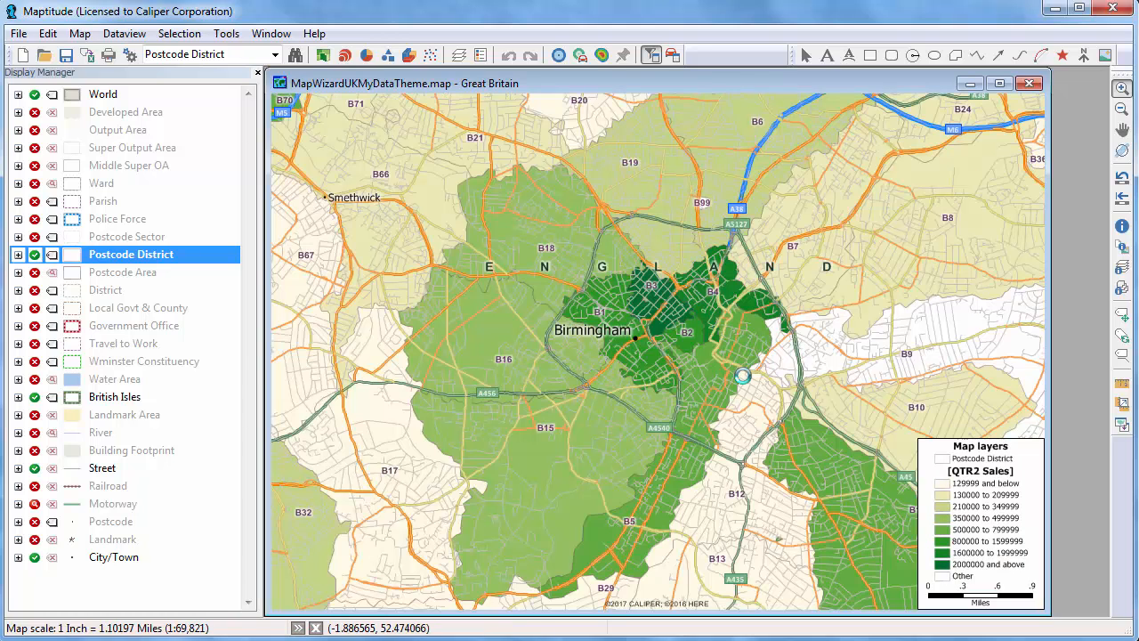
pyautogui.click(1121, 108)
pyautogui.click(659, 351)
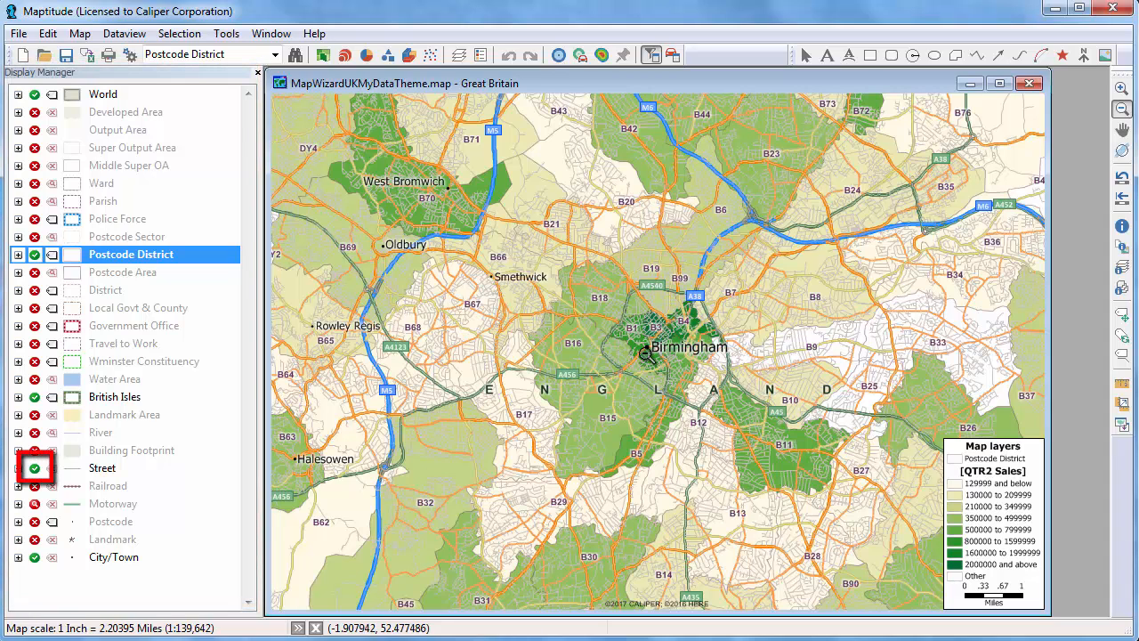
pyautogui.click(34, 469)
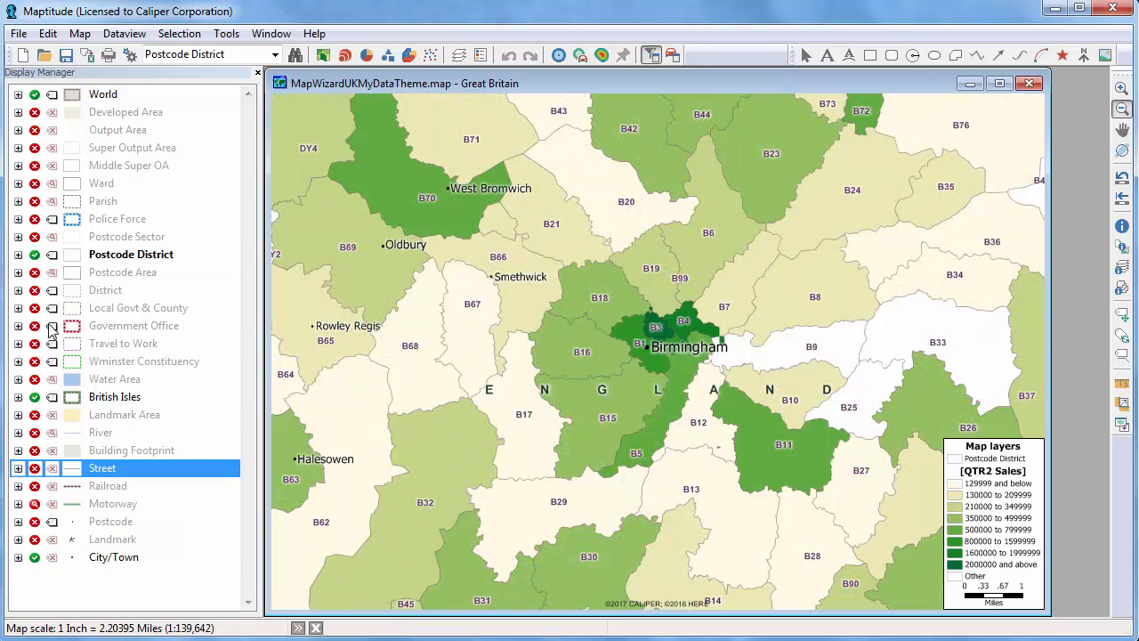
# Step: Remove the labels from the Postcode District layer
pyautogui.click(54, 257)
pyautogui.click(51, 257)
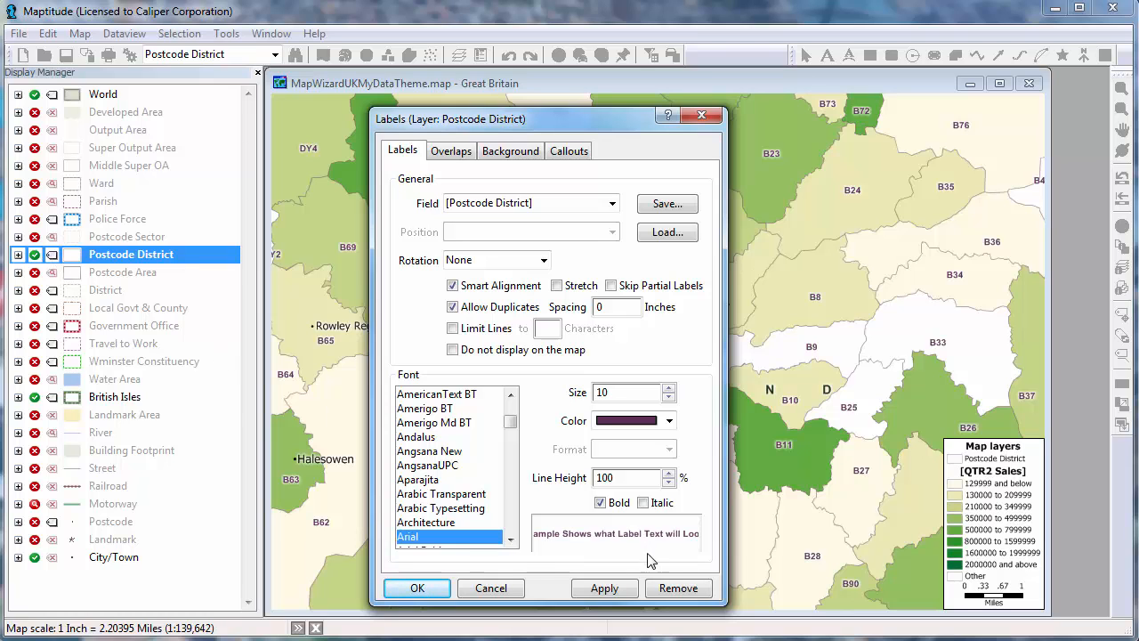
pyautogui.click(675, 586)
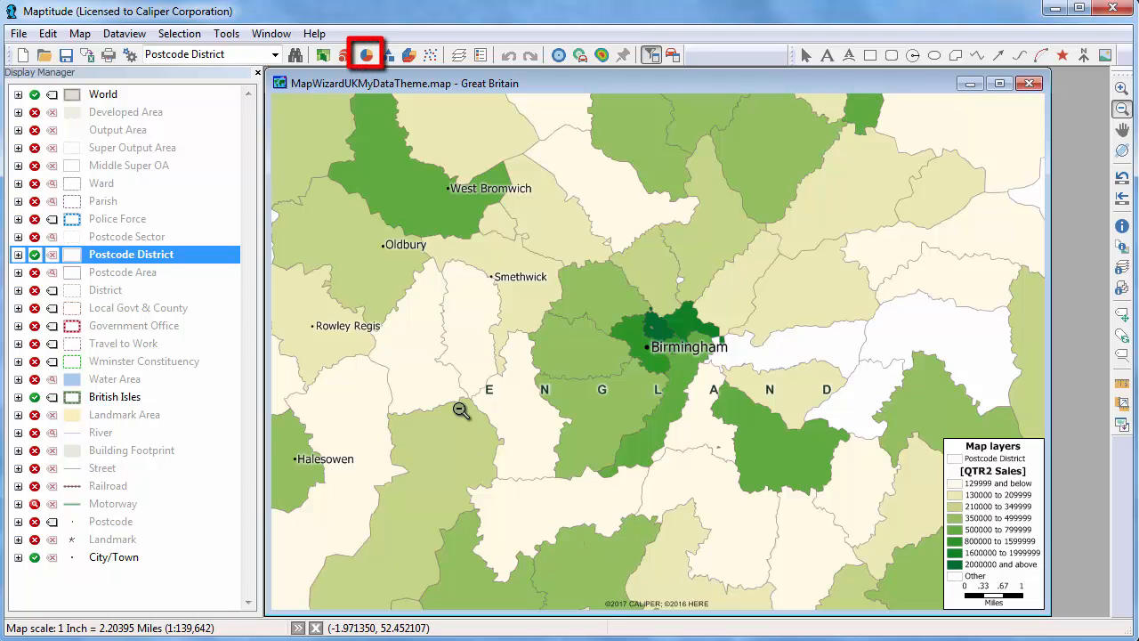
# Step: Add a vertical bar chart theme to the Postcode District layer comparing QTR1 Sales and QTR2 Sales
pyautogui.click(372, 57)
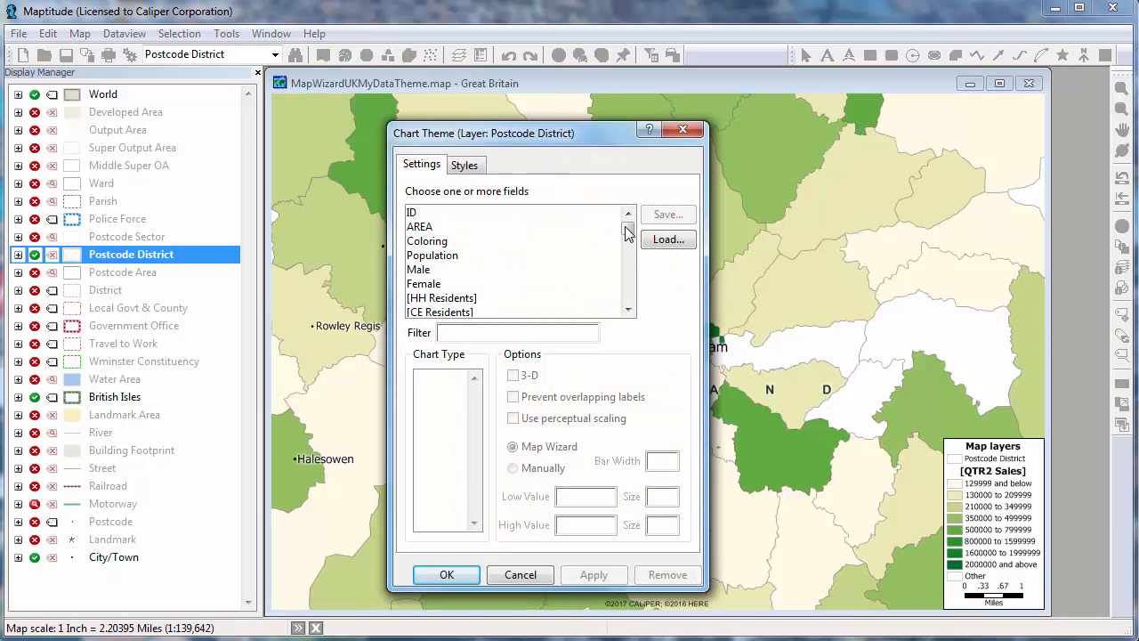
pyautogui.moveTo(628, 229); pyautogui.dragTo(628, 303)
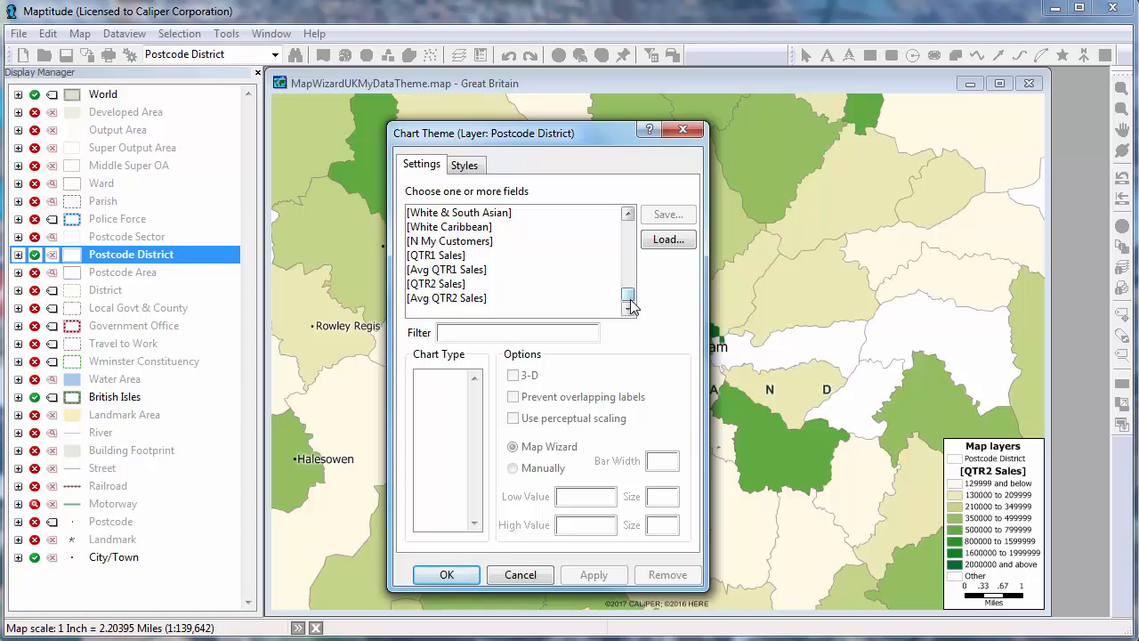
pyautogui.click(476, 258)
pyautogui.keyDown('ctrl'); pyautogui.click(475, 284); pyautogui.keyUp('ctrl')
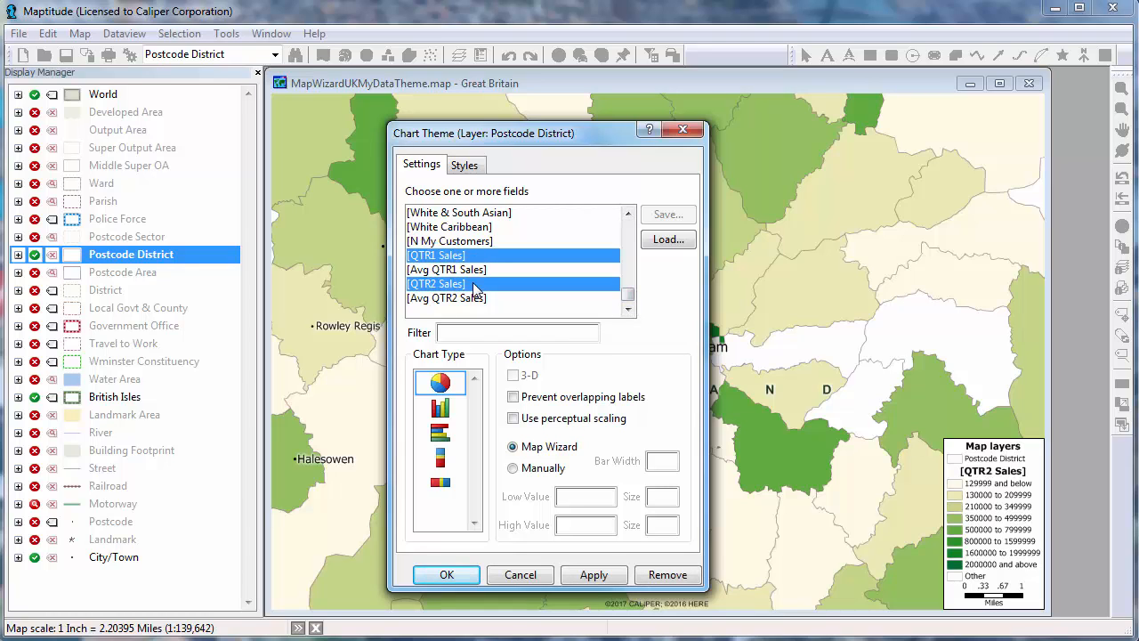
pyautogui.click(443, 415)
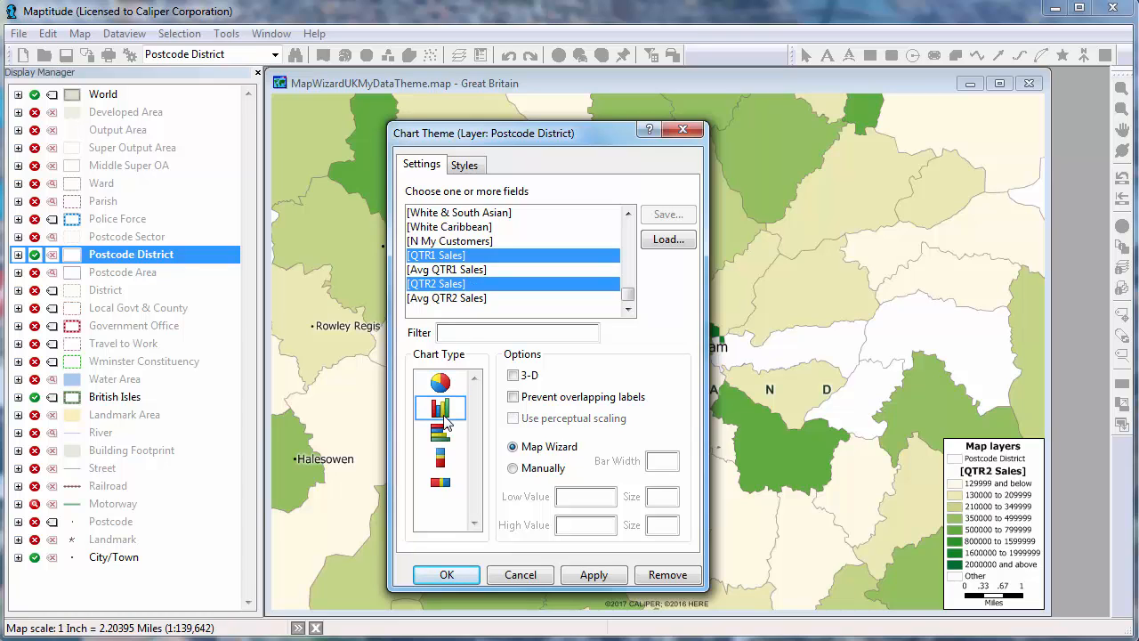
pyautogui.click(445, 575)
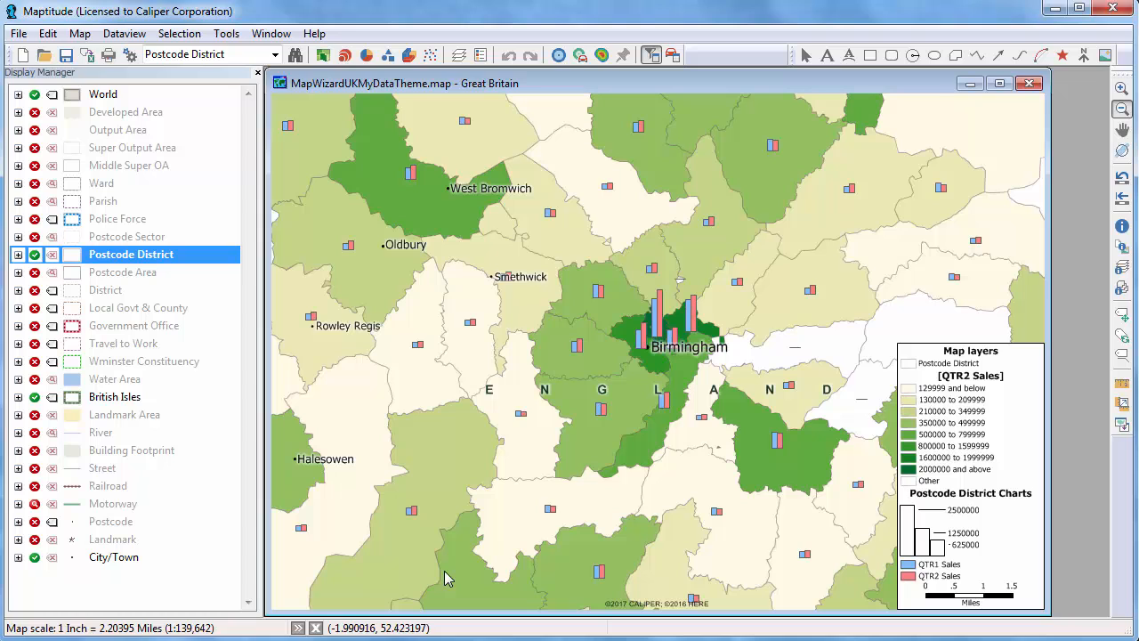
# Step: Open a dataview of My Data (My Customers) for the Postcode District layer and lock its Postcode District column
pyautogui.rightClick(181, 258)
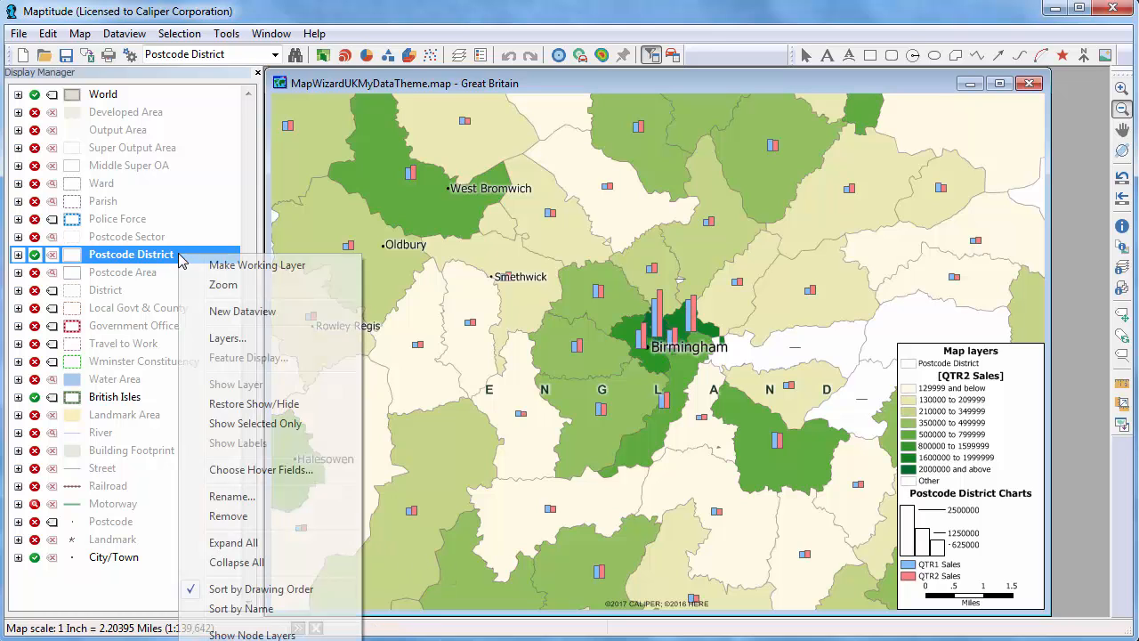
pyautogui.click(229, 314)
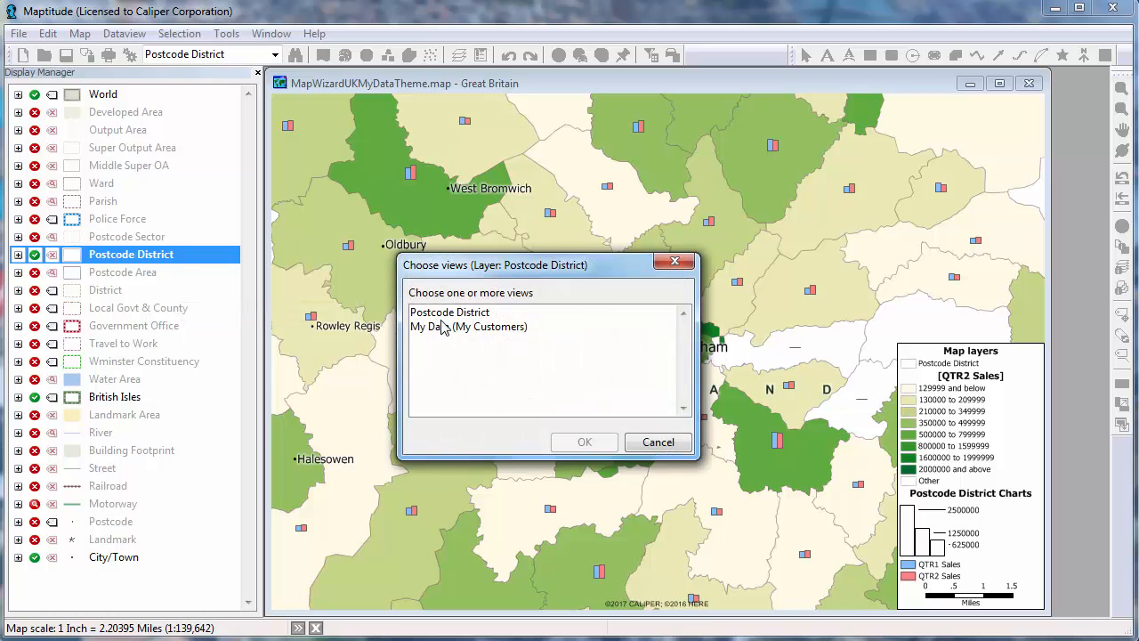
pyautogui.click(447, 328)
pyautogui.click(591, 440)
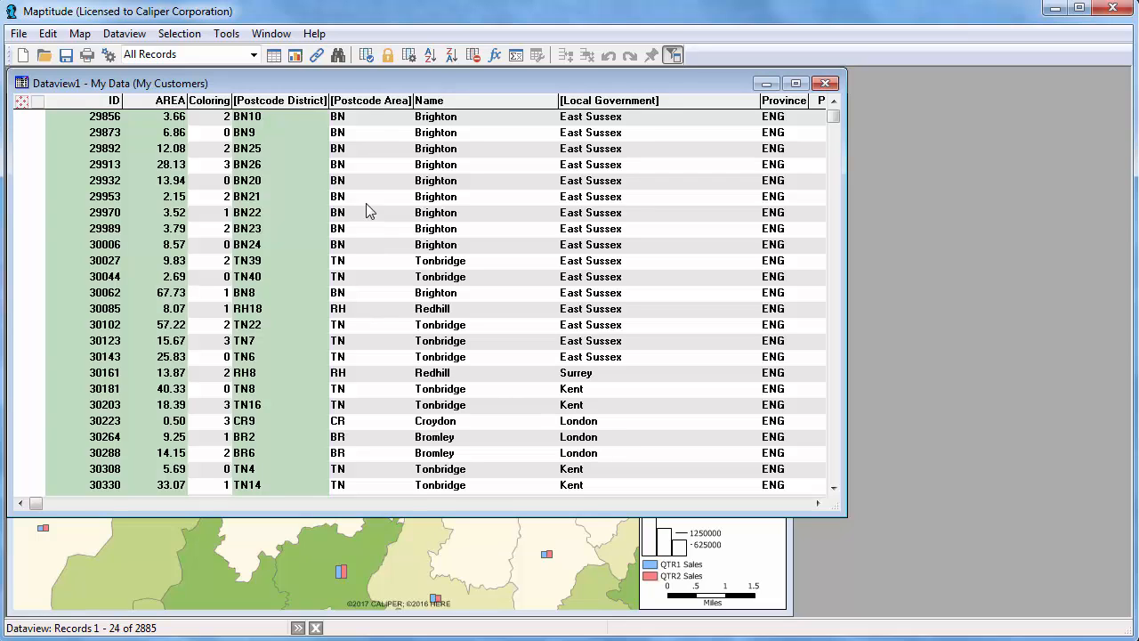
pyautogui.click(299, 123)
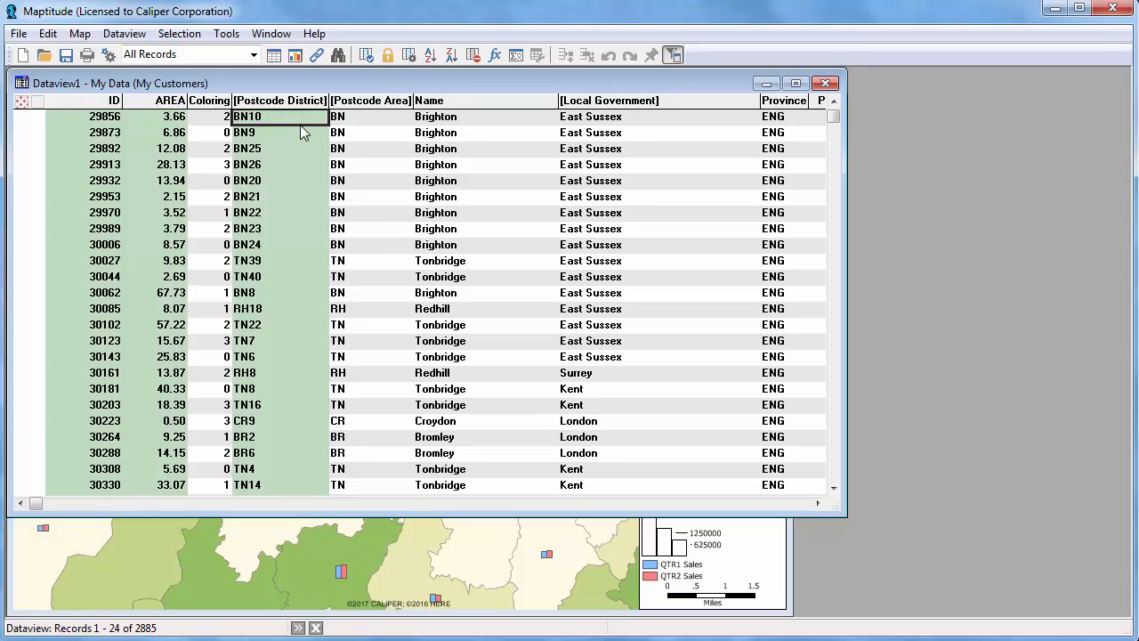
pyautogui.click(391, 56)
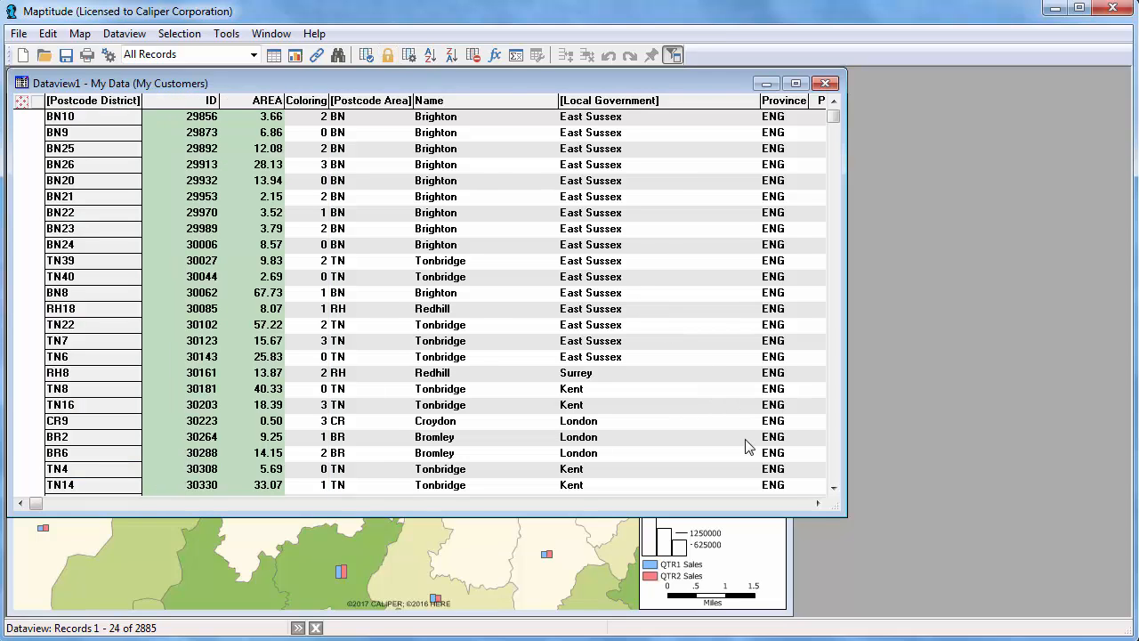
# Step: Look through the dataview's demographic columns up to the customer count and quarterly sales fields at the end
pyautogui.click(792, 504)
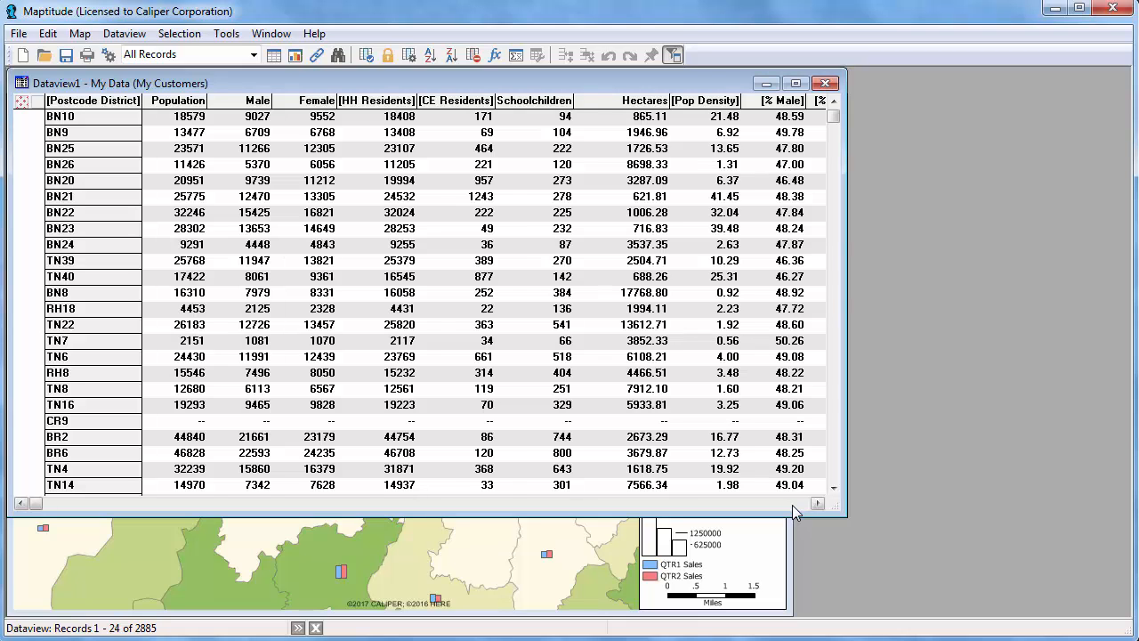
pyautogui.click(791, 506)
pyautogui.click(791, 504)
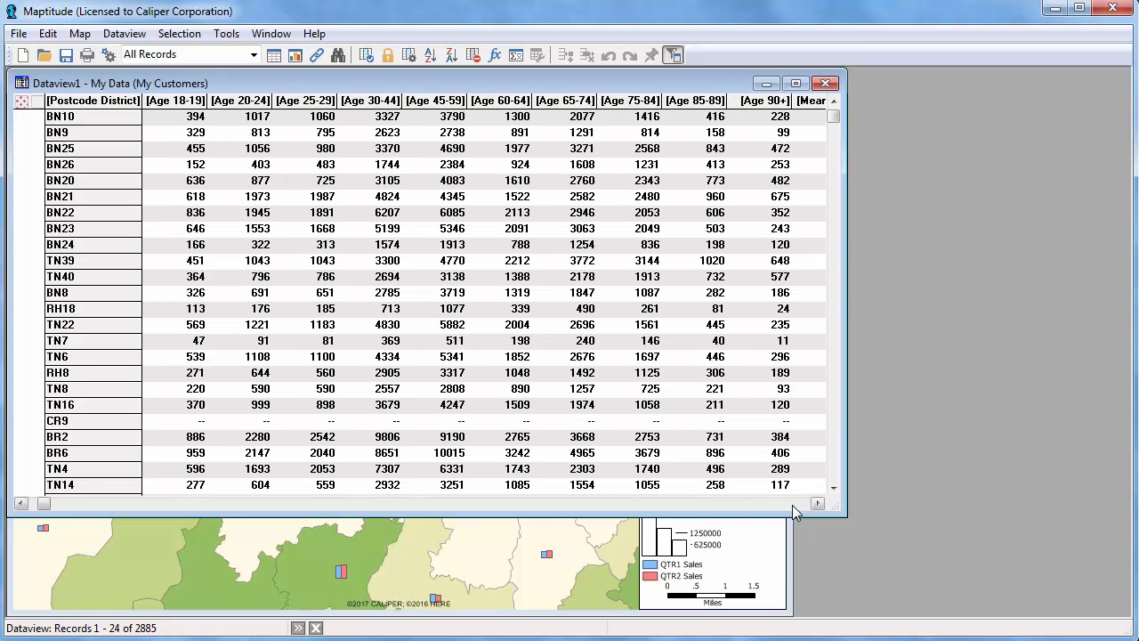
pyautogui.click(791, 505)
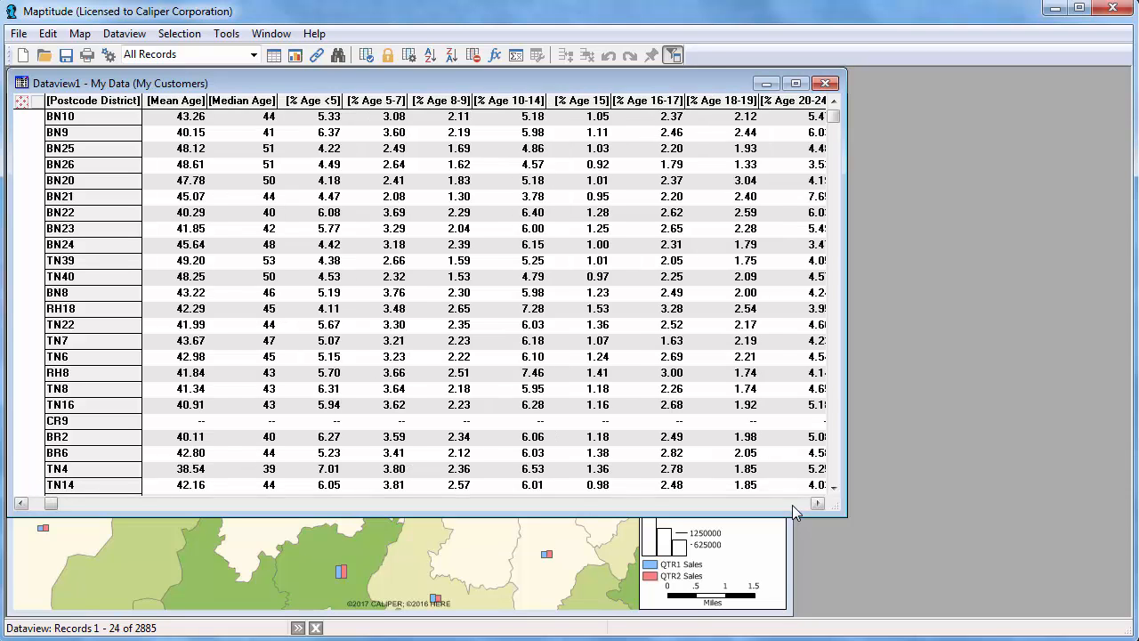
pyautogui.click(792, 504)
pyautogui.click(792, 504)
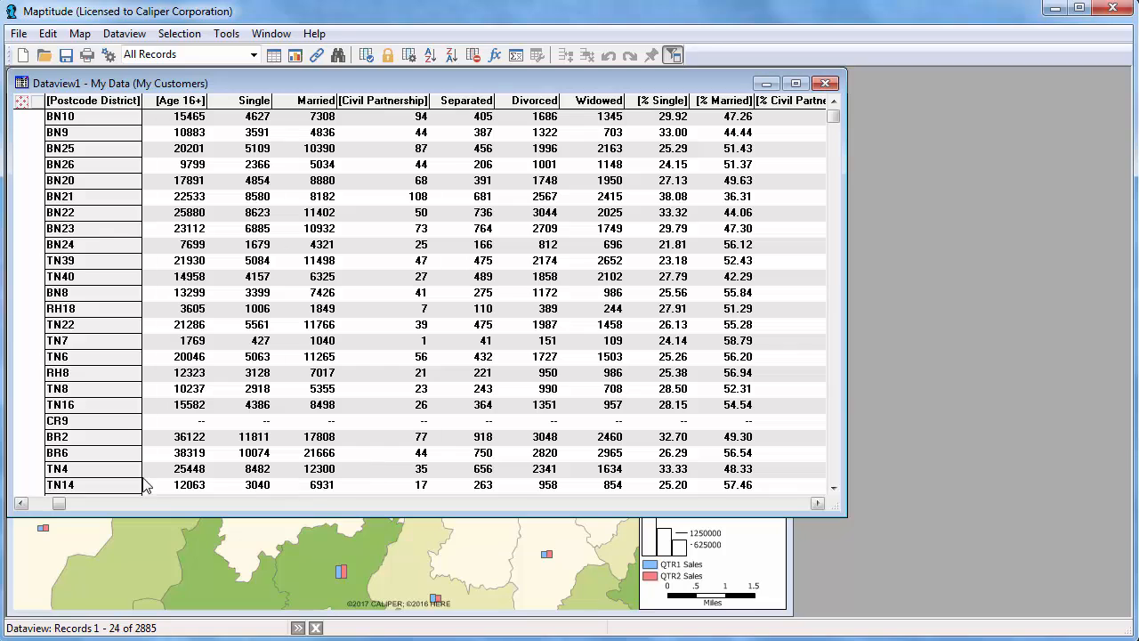
pyautogui.moveTo(59, 504); pyautogui.dragTo(819, 509)
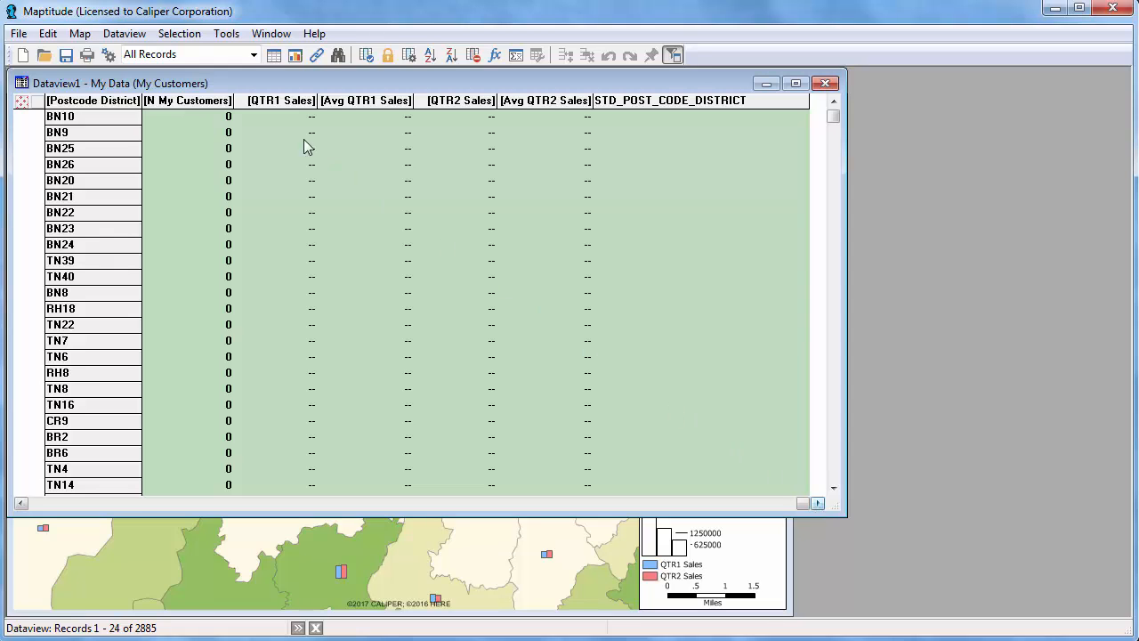
# Step: Sort the dataview records by N My Customers in decreasing order
pyautogui.rightClick(209, 122)
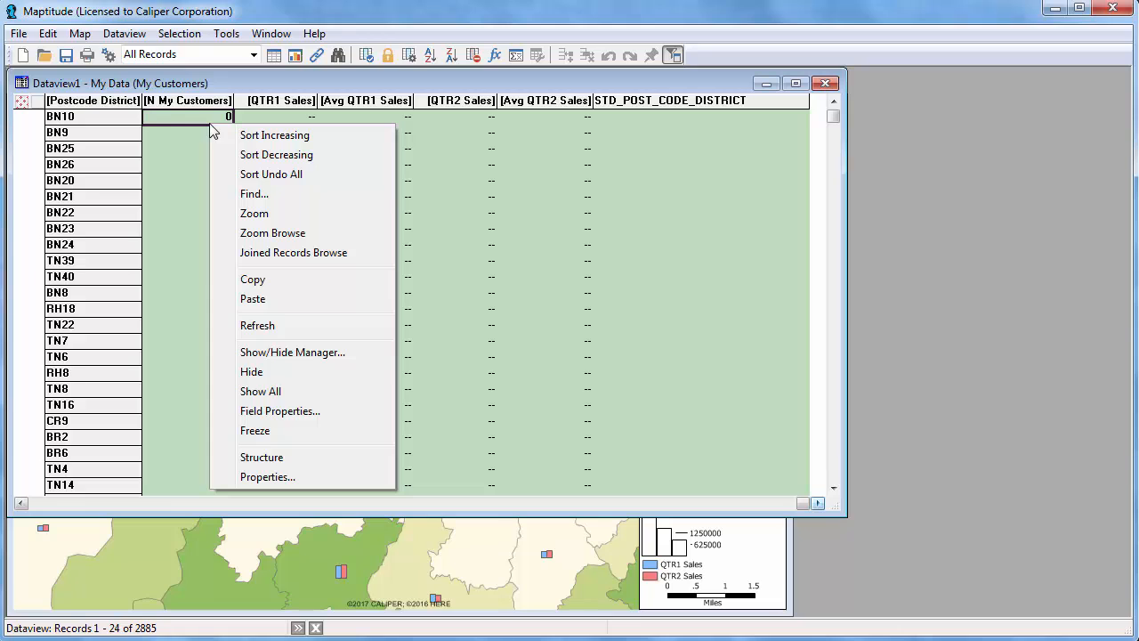
pyautogui.click(283, 154)
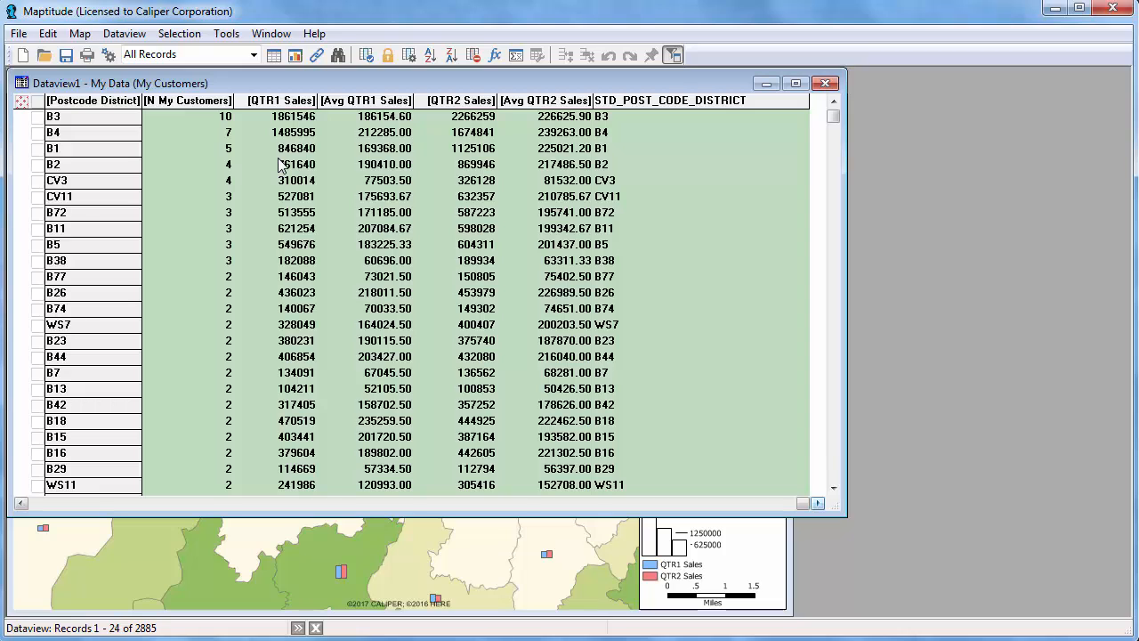
# Step: Add a formula field named "% Change in Sales" to the dataview, calculated as ([QTR2 Sales]-[QTR1 Sales]) / [QTR1 Sales] * 100
pyautogui.click(495, 55)
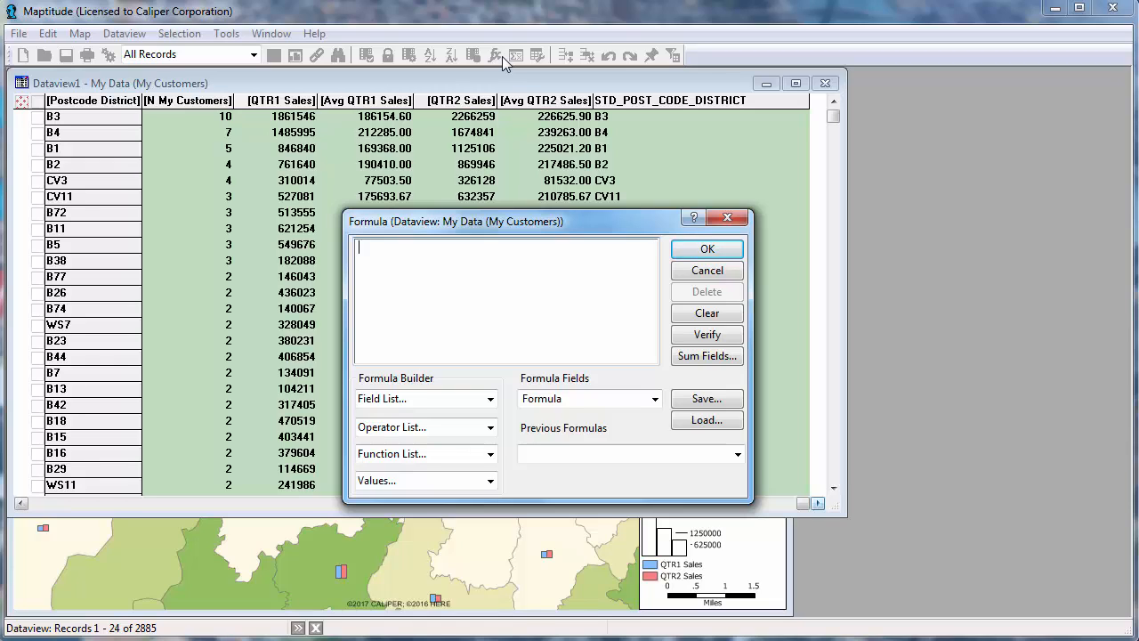
pyautogui.write('([QTR2 Sales]-[QTR1 Sales]) / [')
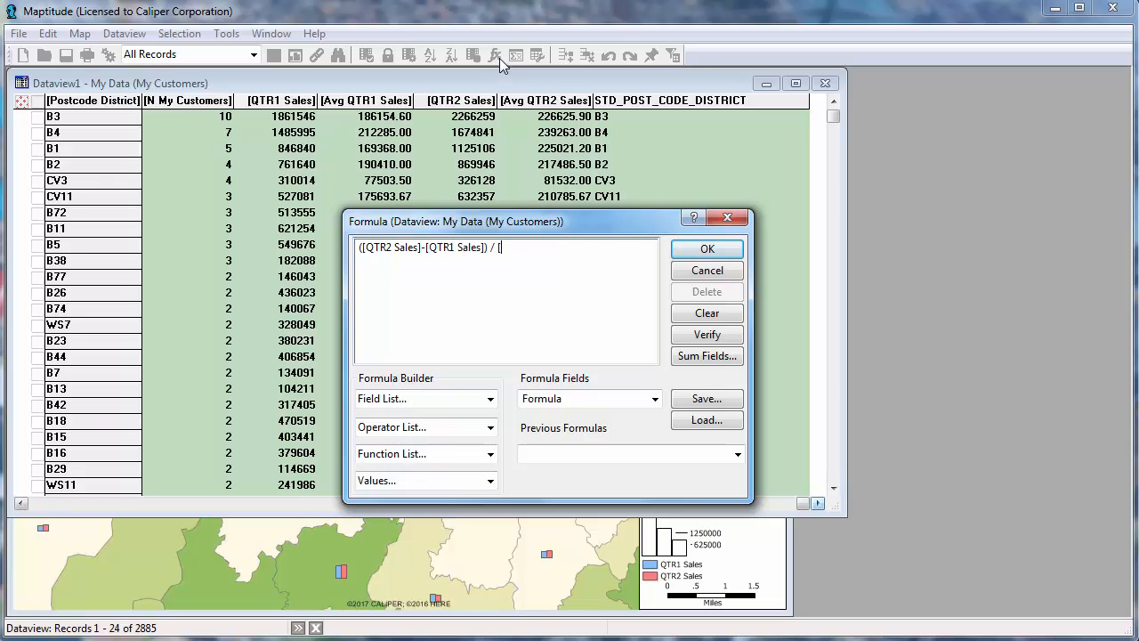
pyautogui.write('QTR1 Sales] * 100')
pyautogui.click(549, 397)
pyautogui.write('% Ch')
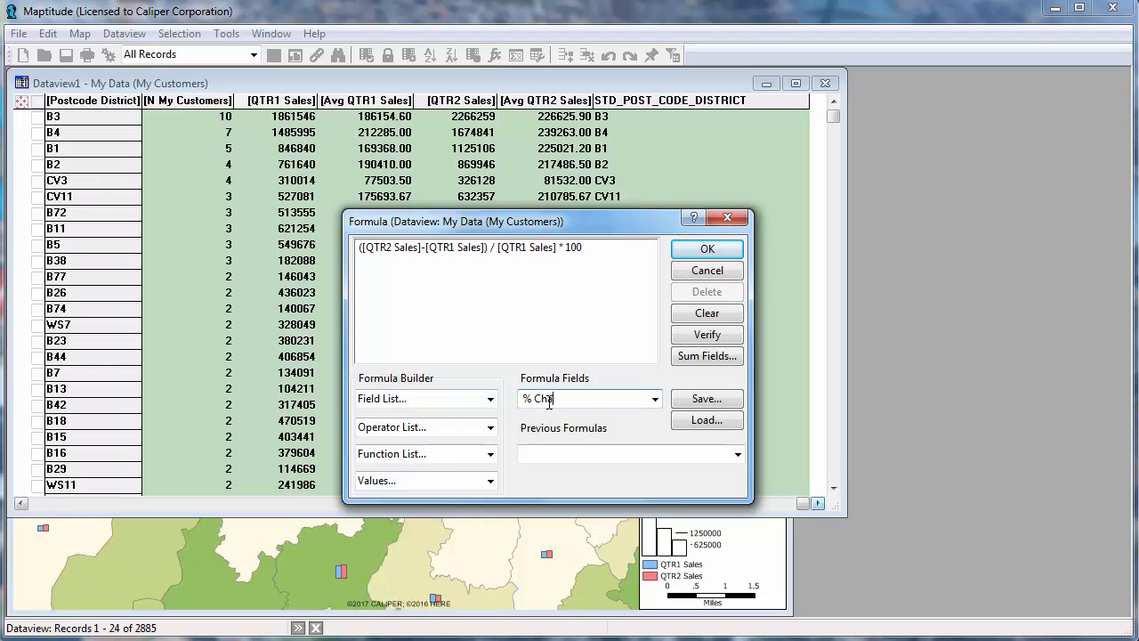
pyautogui.write('ange in Sales')
pyautogui.click(694, 251)
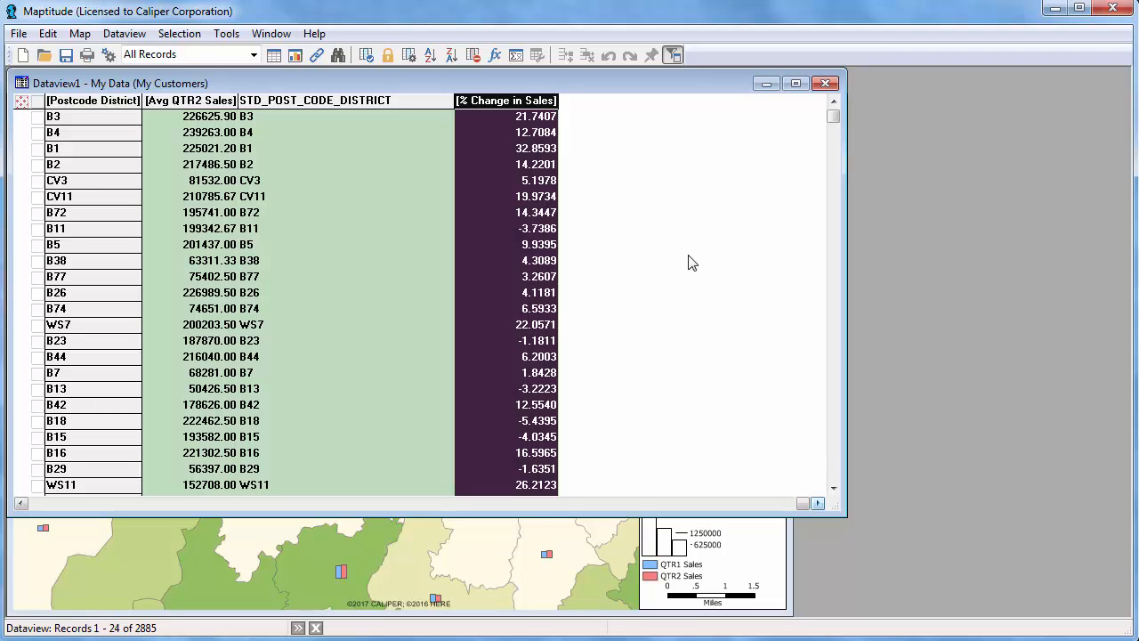
# Step: Change the Postcode District color theme to the % Change in Sales field, using Equal Size Intervals with a break at 0
pyautogui.click(504, 535)
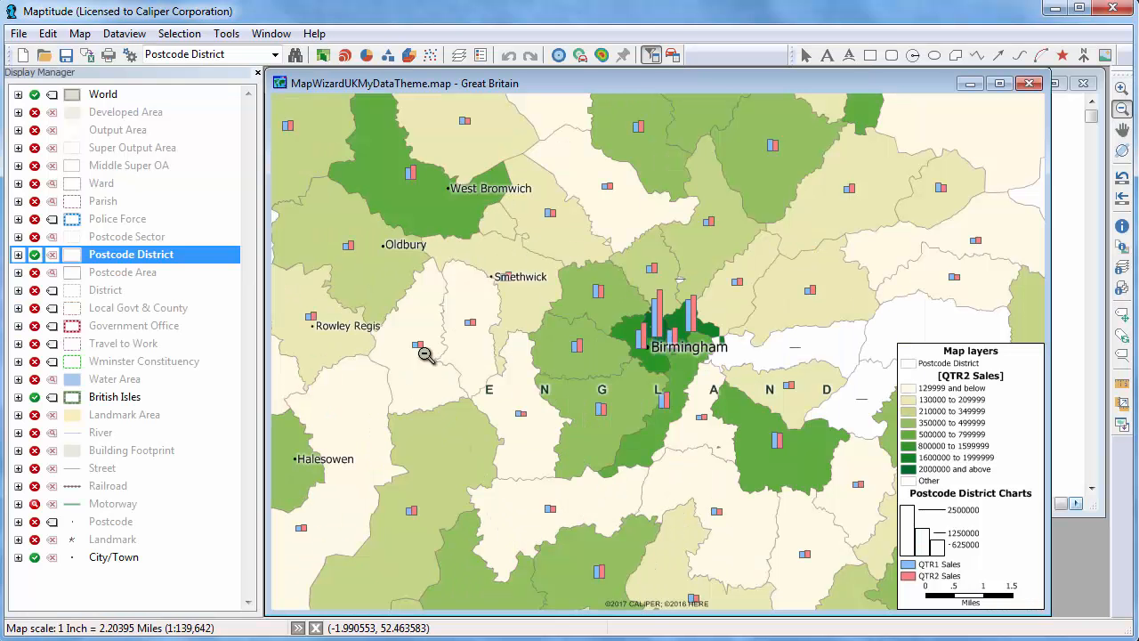
pyautogui.click(322, 57)
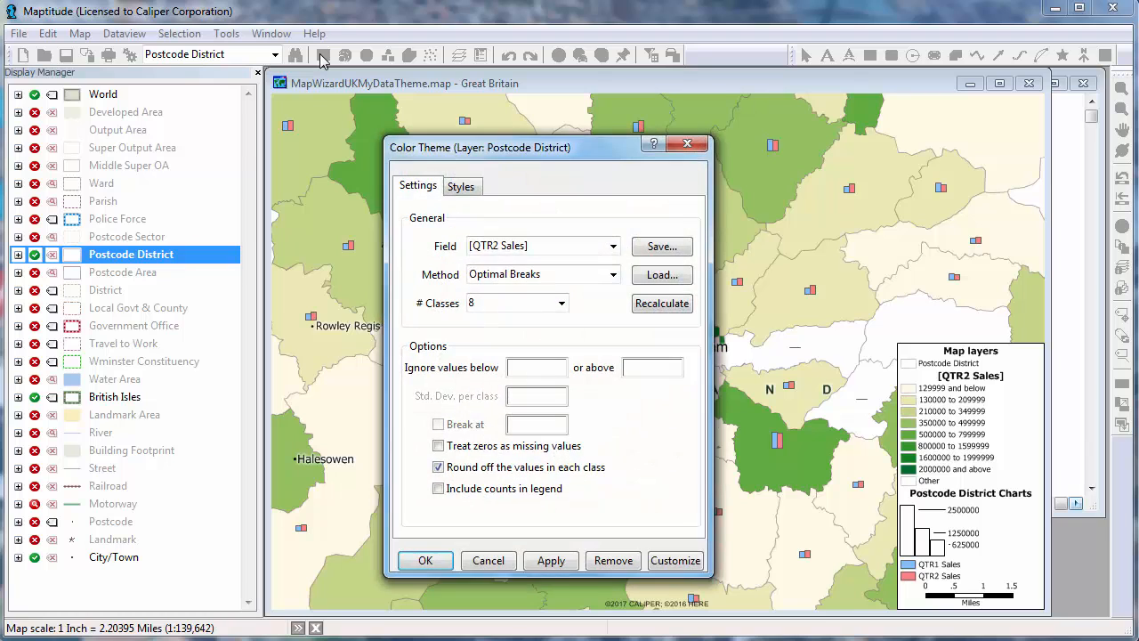
pyautogui.click(614, 248)
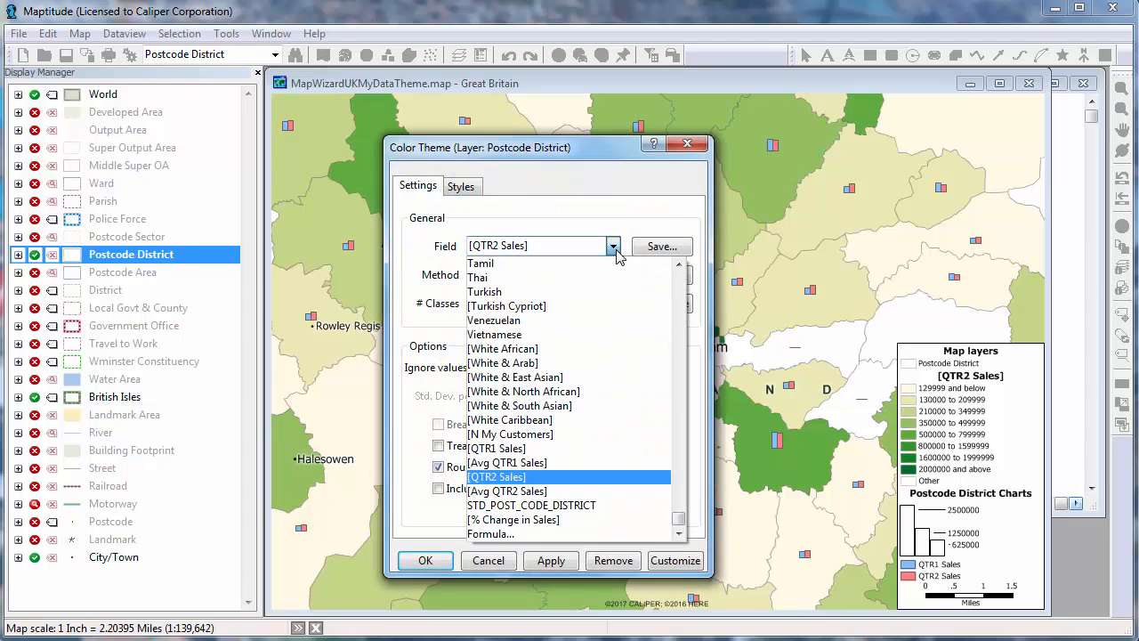
pyautogui.click(599, 522)
pyautogui.click(549, 276)
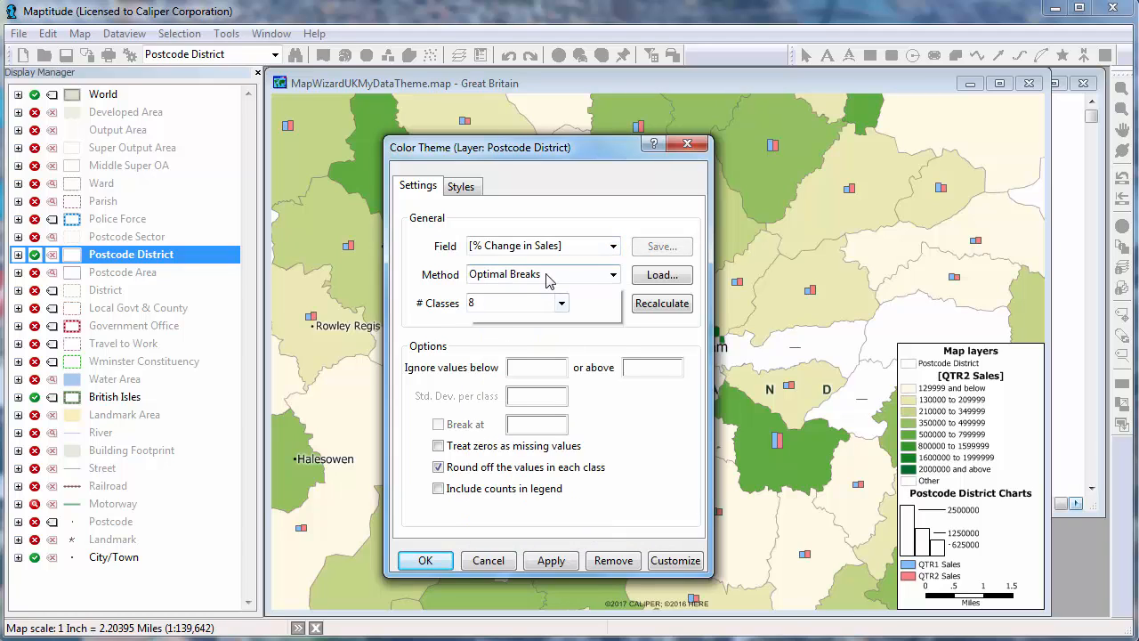
pyautogui.click(543, 306)
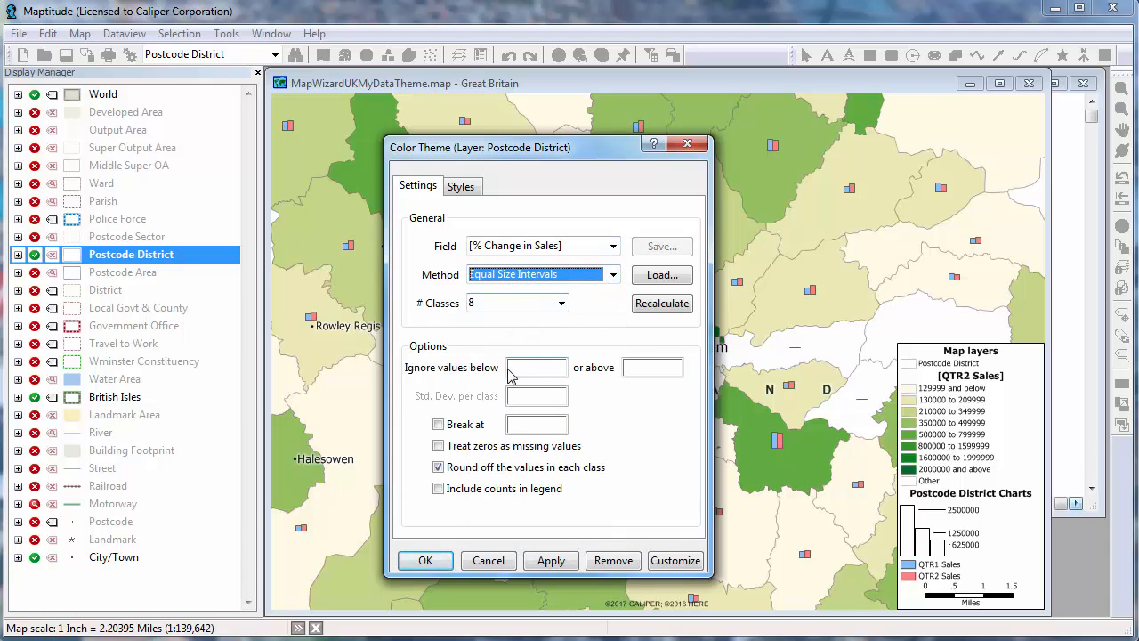
pyautogui.click(486, 426)
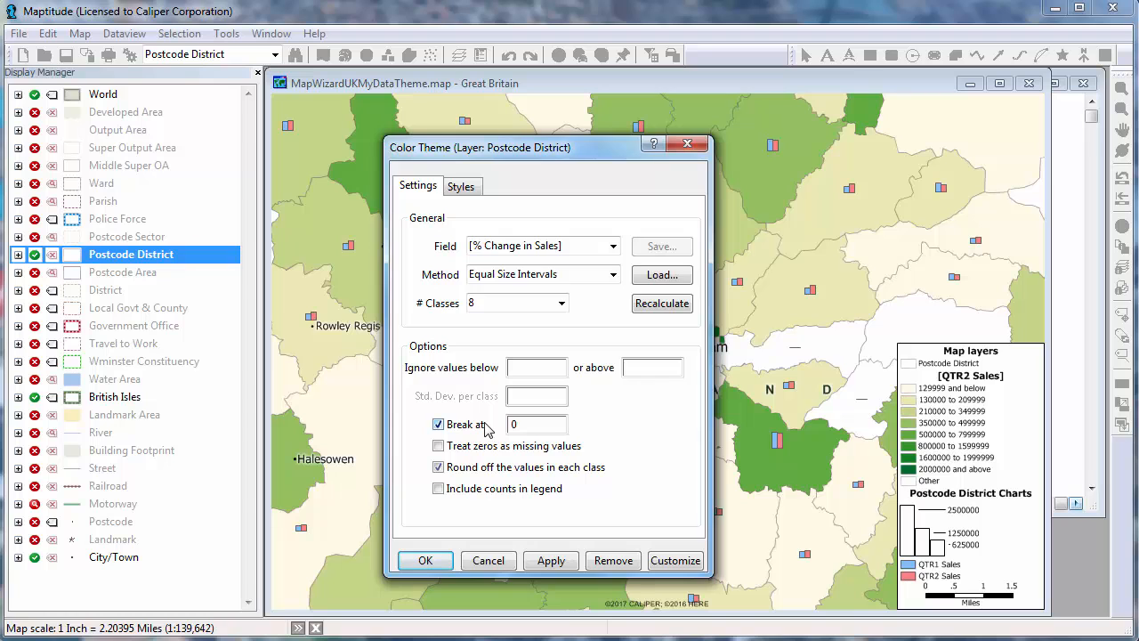
pyautogui.click(425, 561)
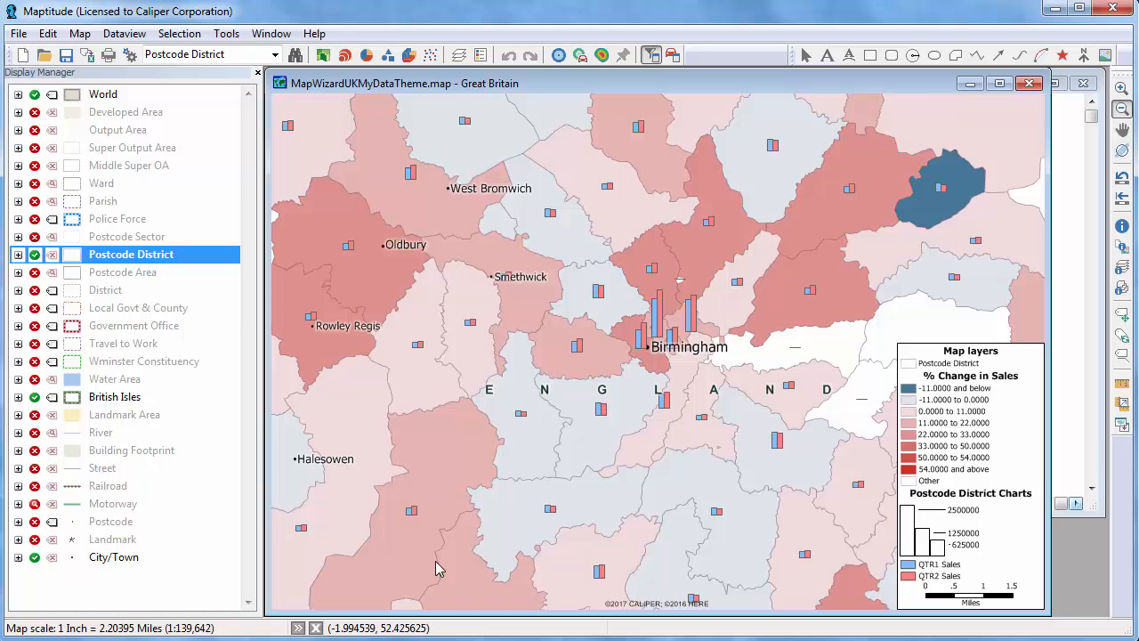
# Step: Remove the QTR1 and QTR2 Sales chart theme from the Postcode District layer
pyautogui.click(366, 55)
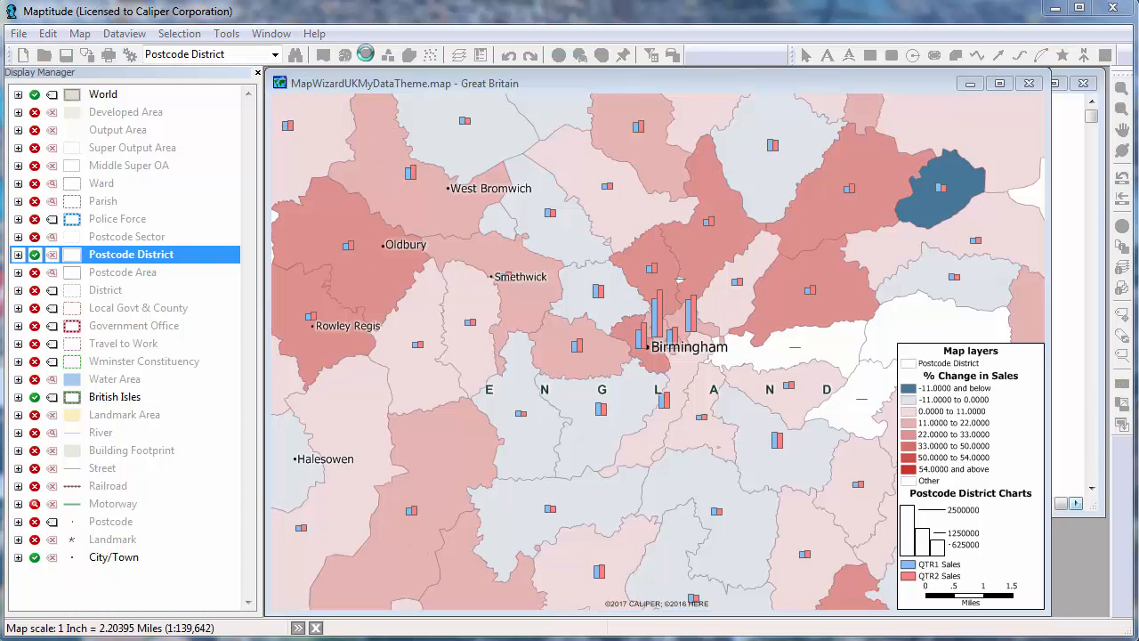
pyautogui.click(652, 580)
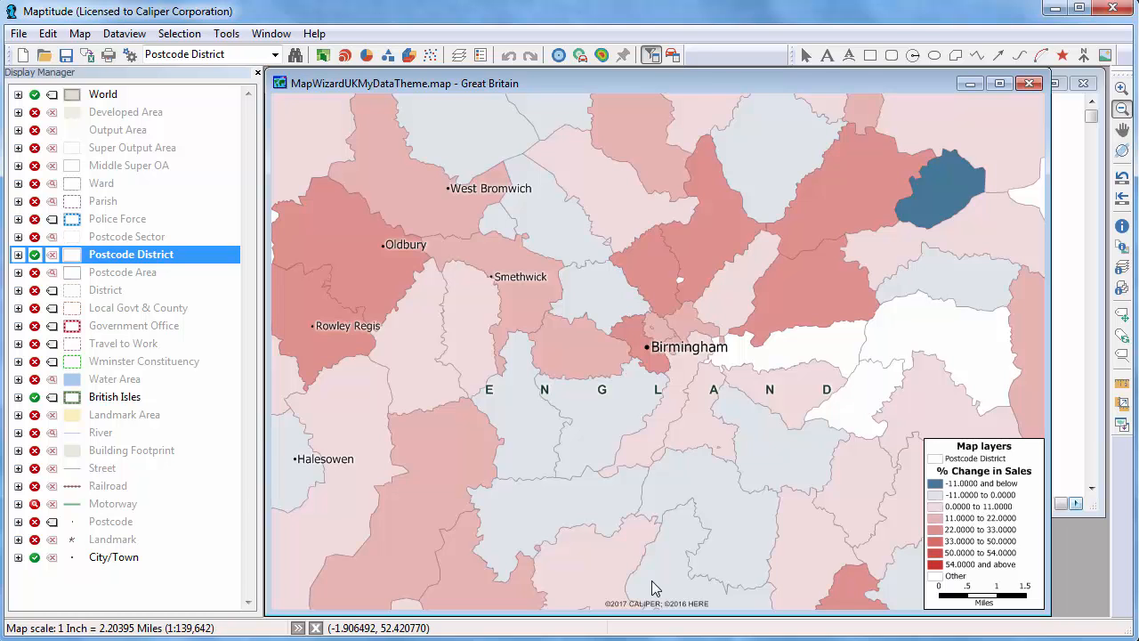
# Step: Set up the My Customers sheet for mapping on the existing Great Britain map, locating records by Address, Postal Code or Town
pyautogui.click(23, 56)
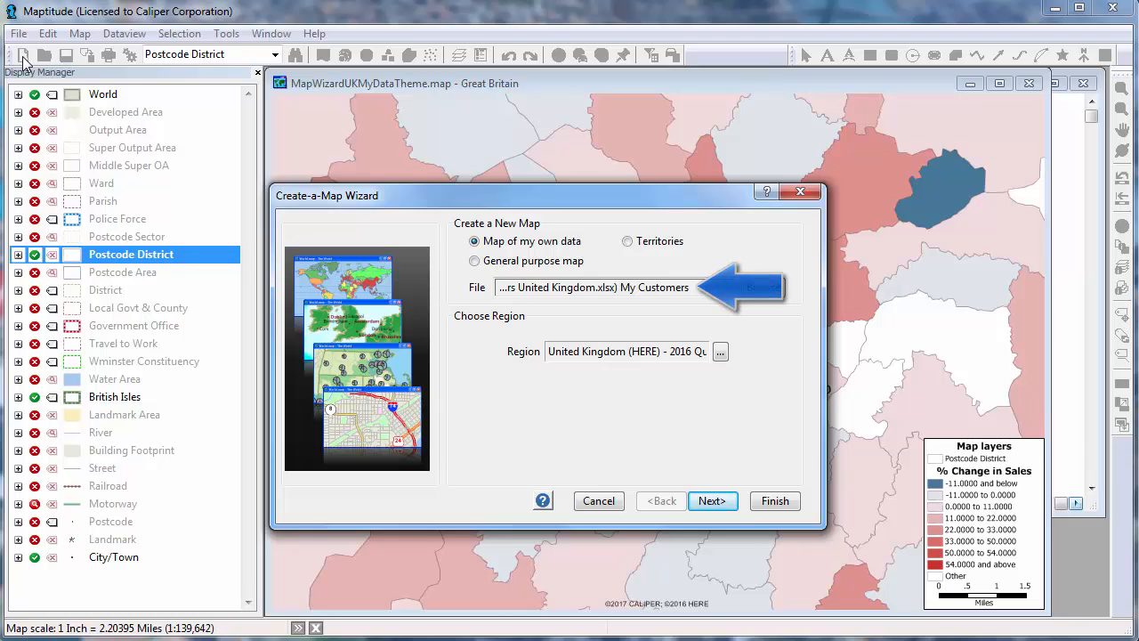
pyautogui.click(717, 502)
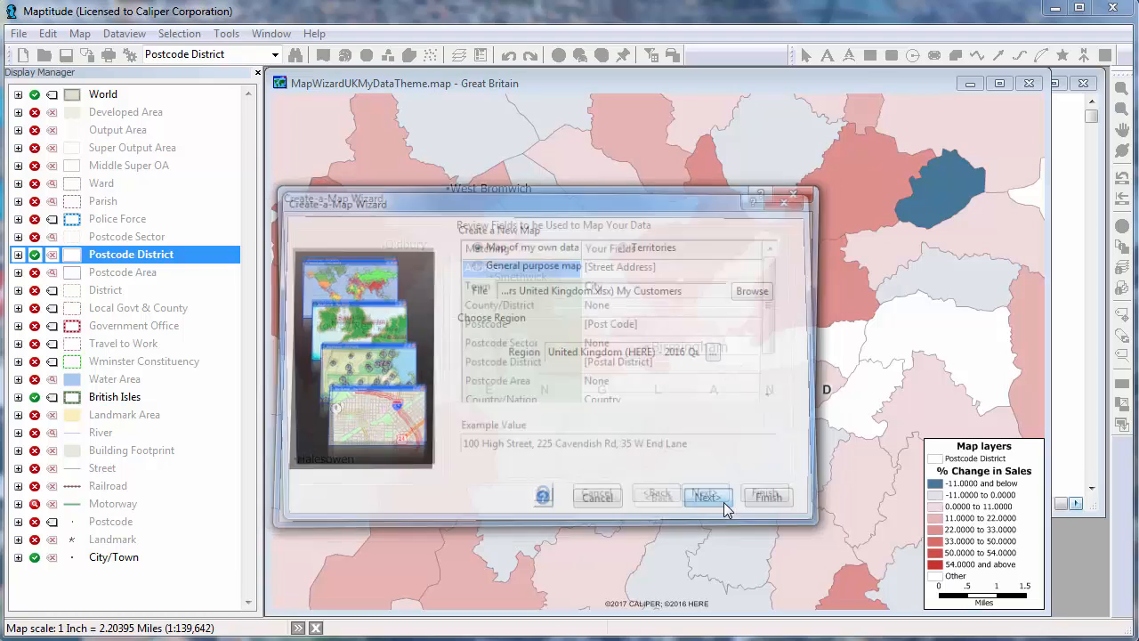
pyautogui.click(723, 502)
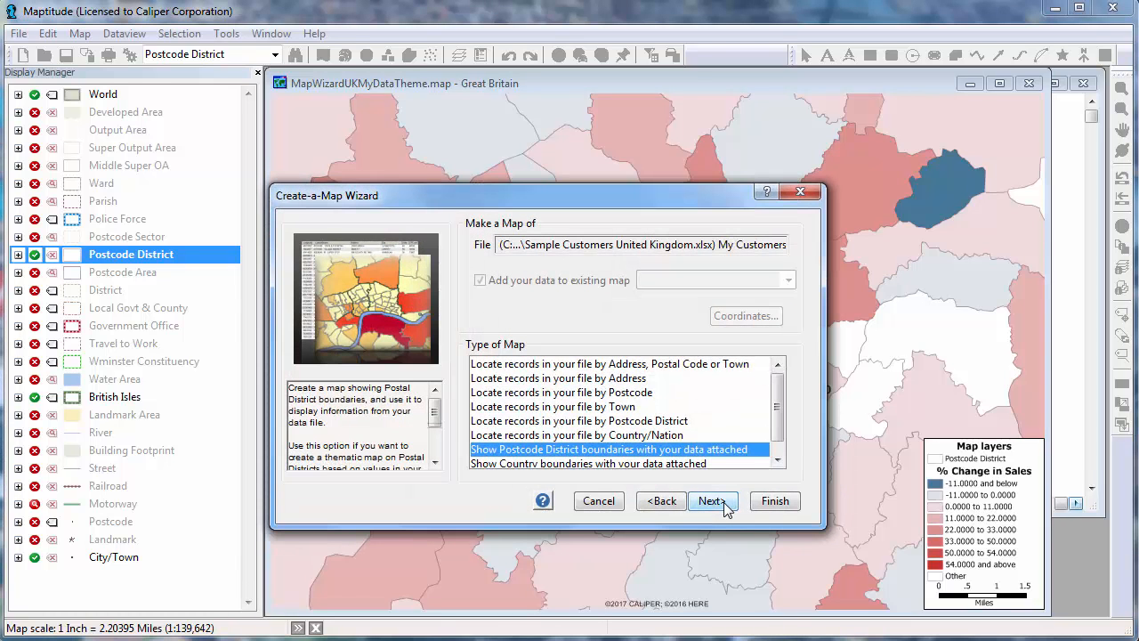
pyautogui.click(620, 366)
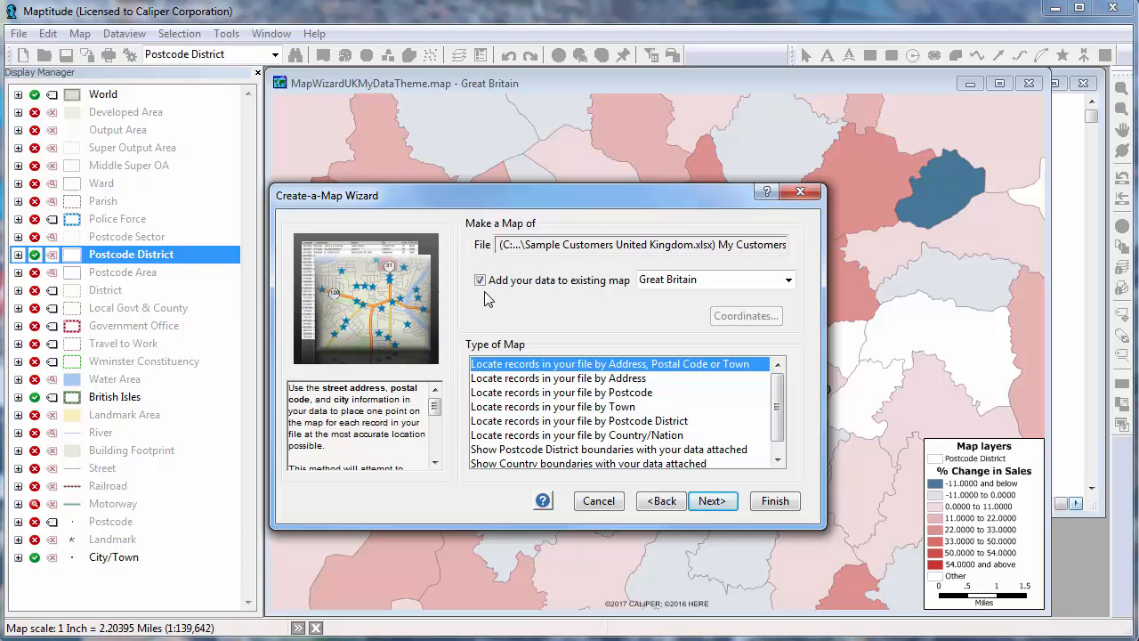
pyautogui.click(710, 499)
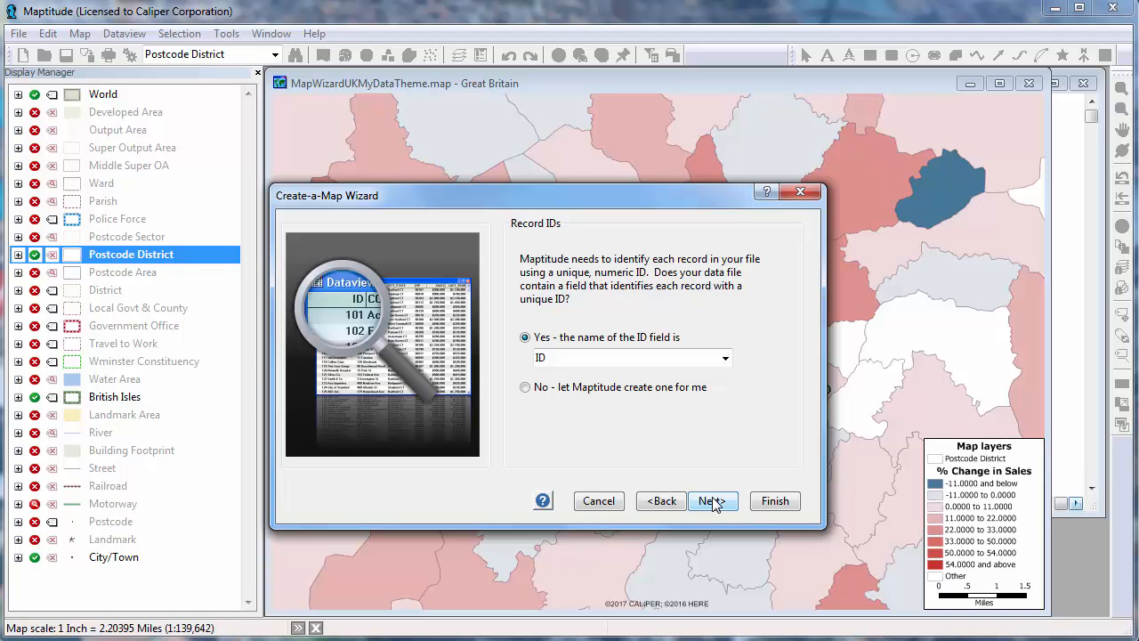
# Step: Save the record locations as the geographic file My Customers, using ID as the record ID field, and create the layer without a theme
pyautogui.click(712, 502)
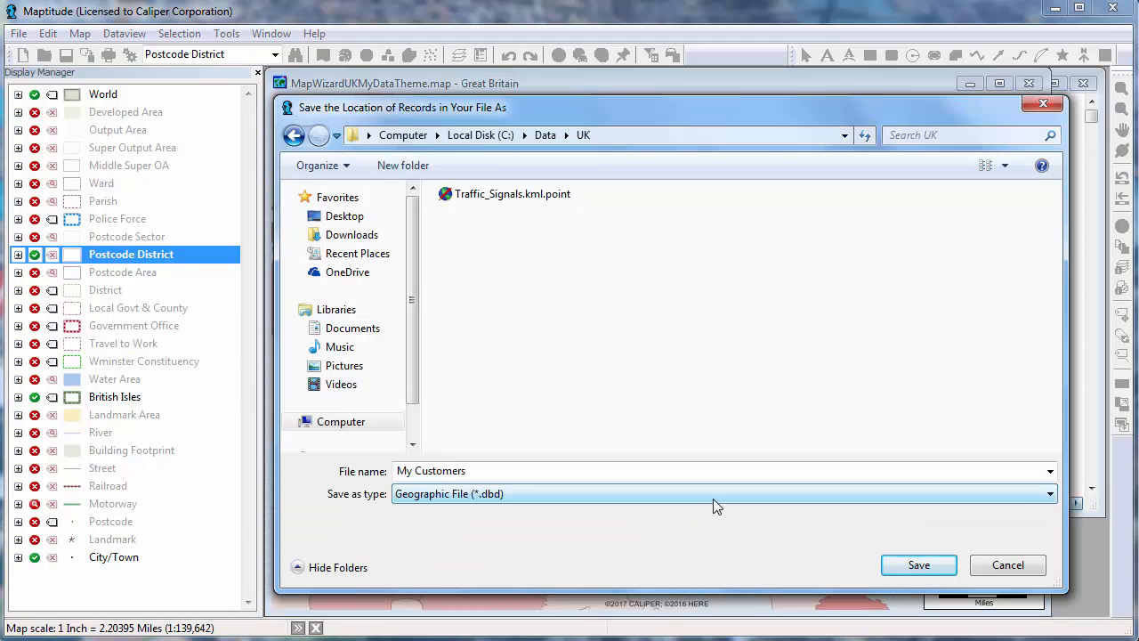
pyautogui.click(918, 564)
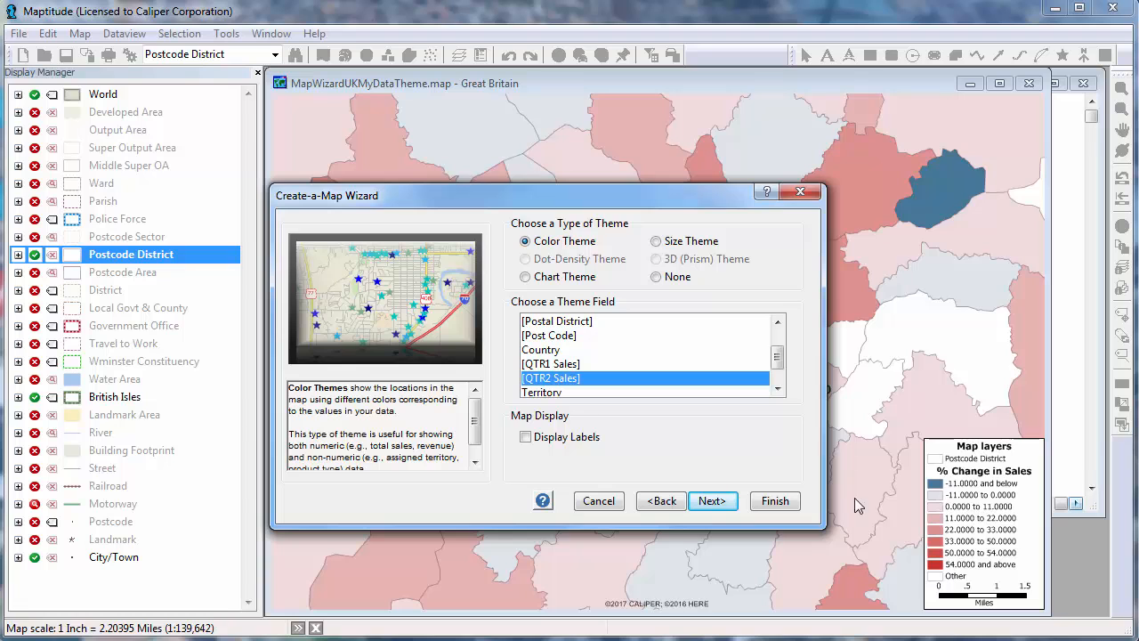
pyautogui.click(677, 278)
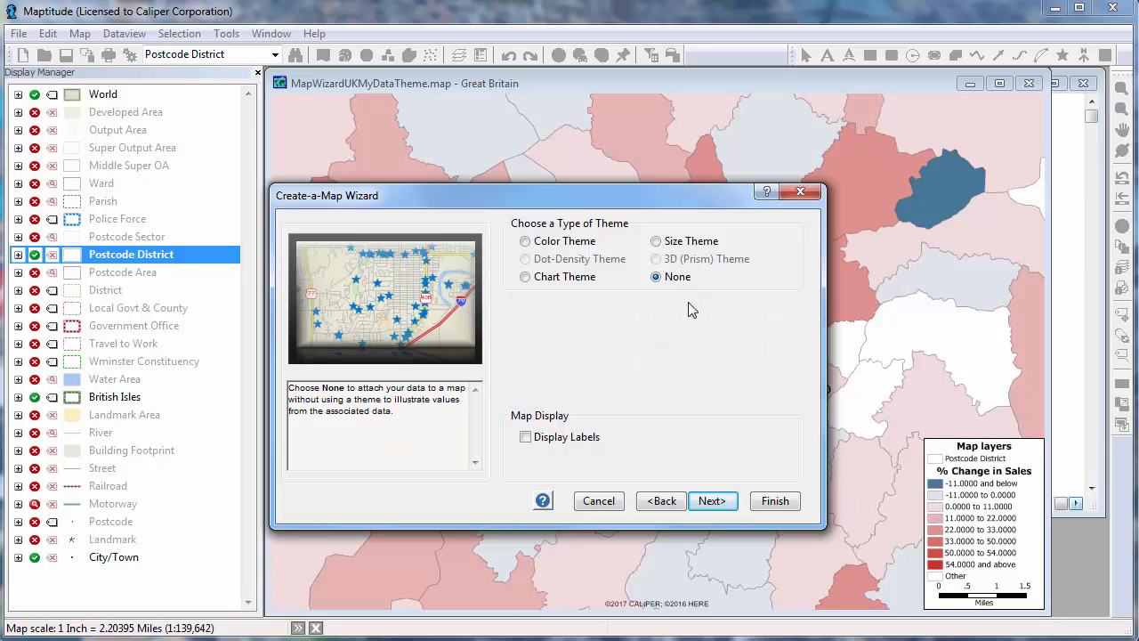
pyautogui.click(774, 501)
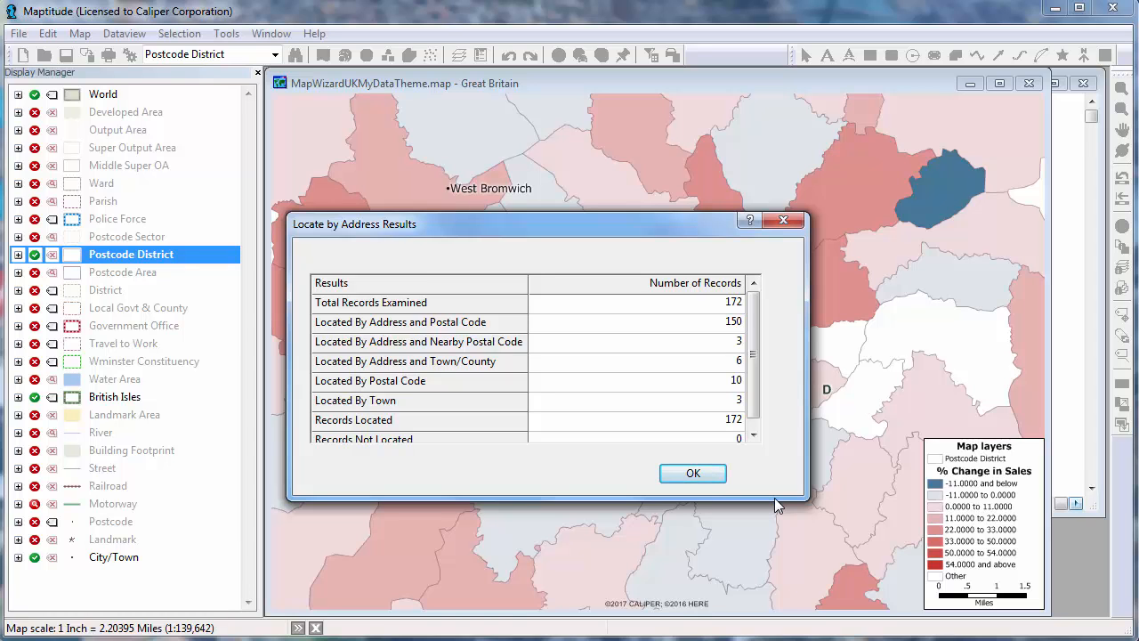
pyautogui.click(689, 474)
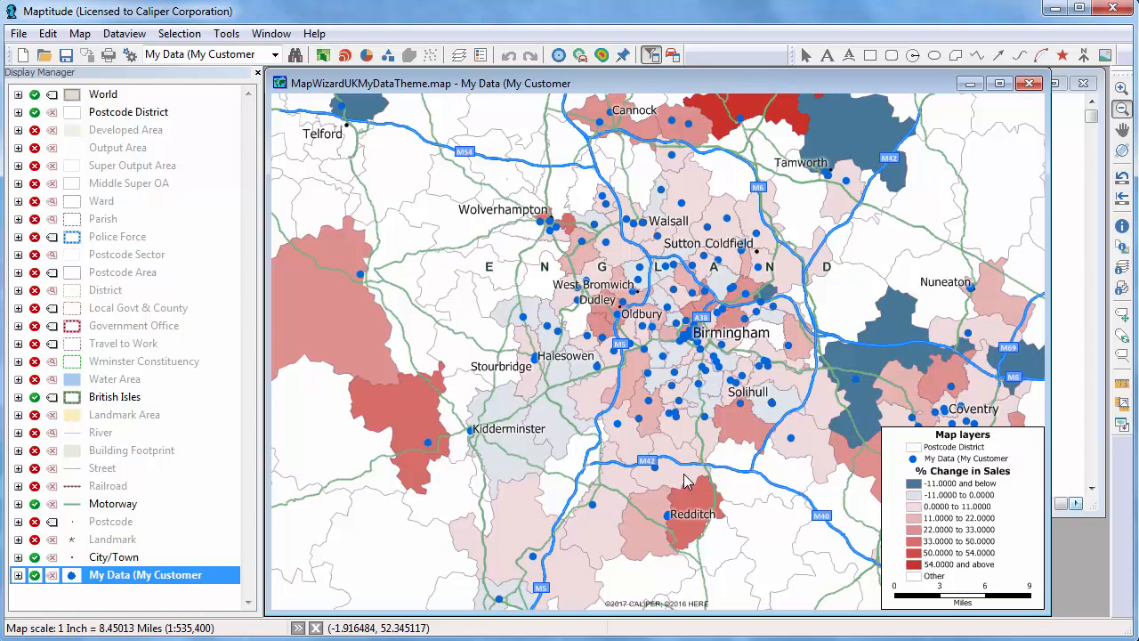
# Step: Inspect the attributes of three customer points around Sutton Coldfield and Solihull with the Info tool and close the record window
pyautogui.click(1121, 228)
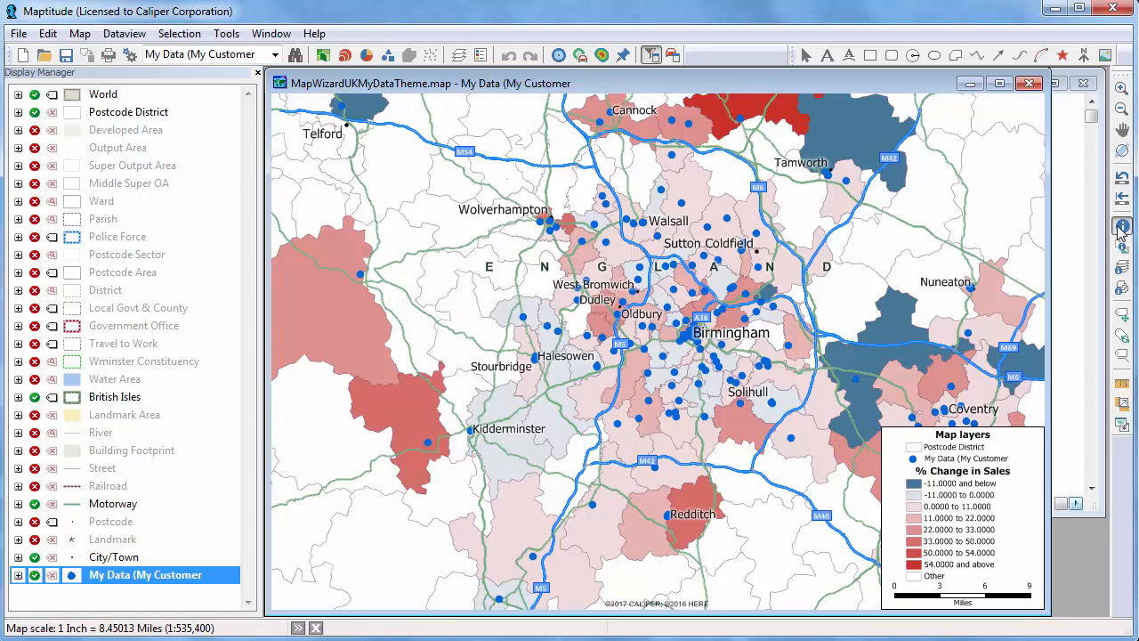
pyautogui.click(682, 206)
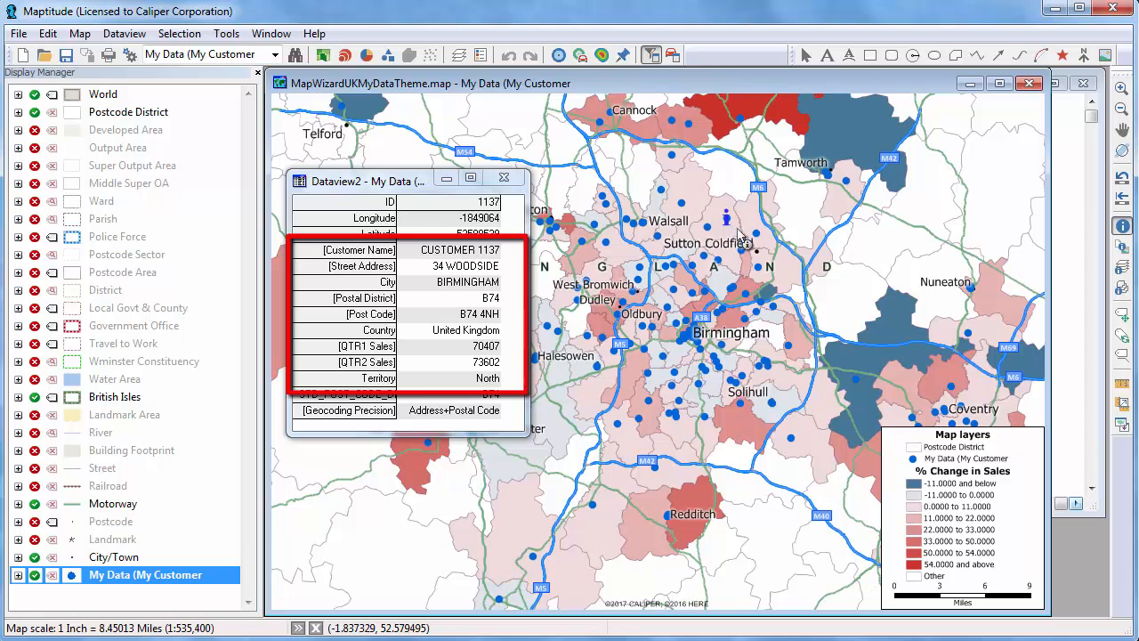
pyautogui.click(762, 276)
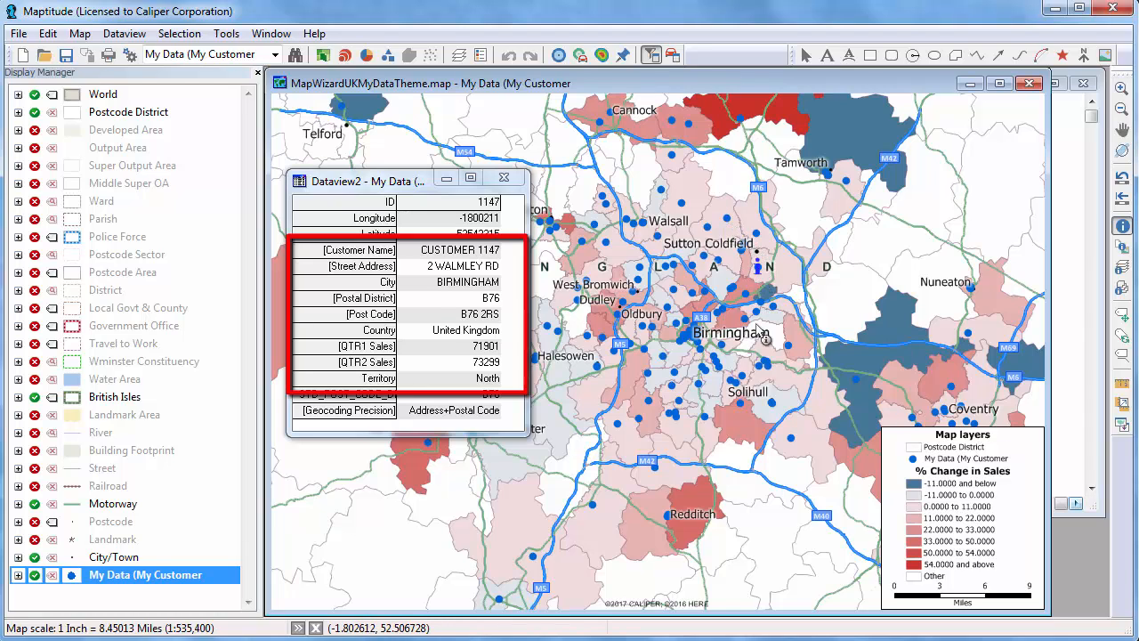
pyautogui.click(772, 404)
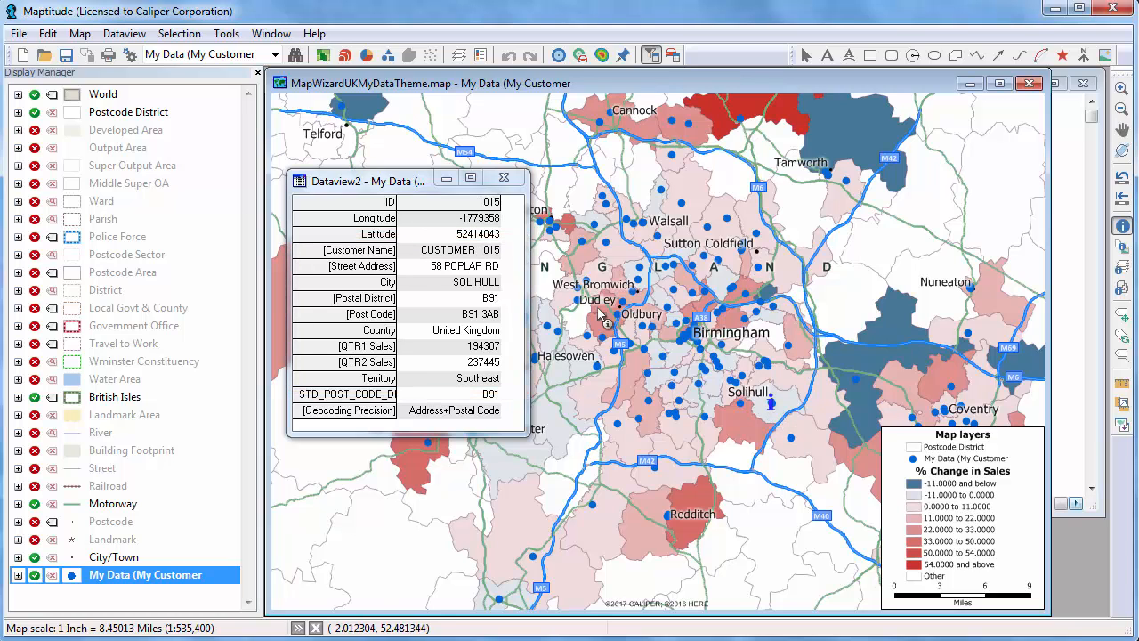
pyautogui.click(505, 179)
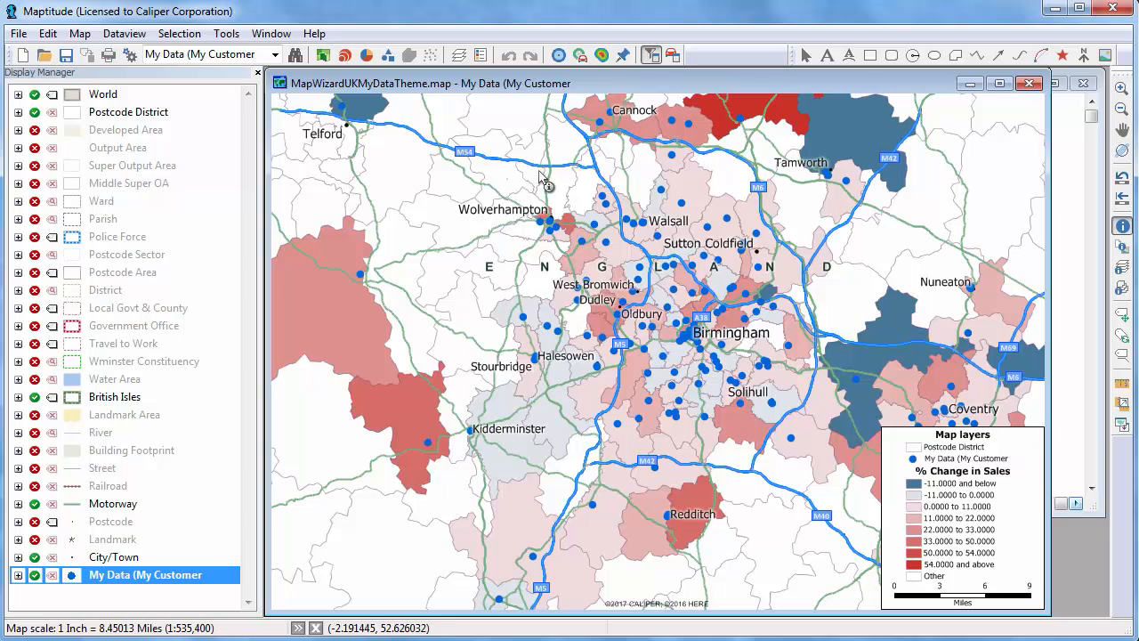
# Step: Draw a circle with a 5-mile radius centred on Birmingham
pyautogui.click(913, 56)
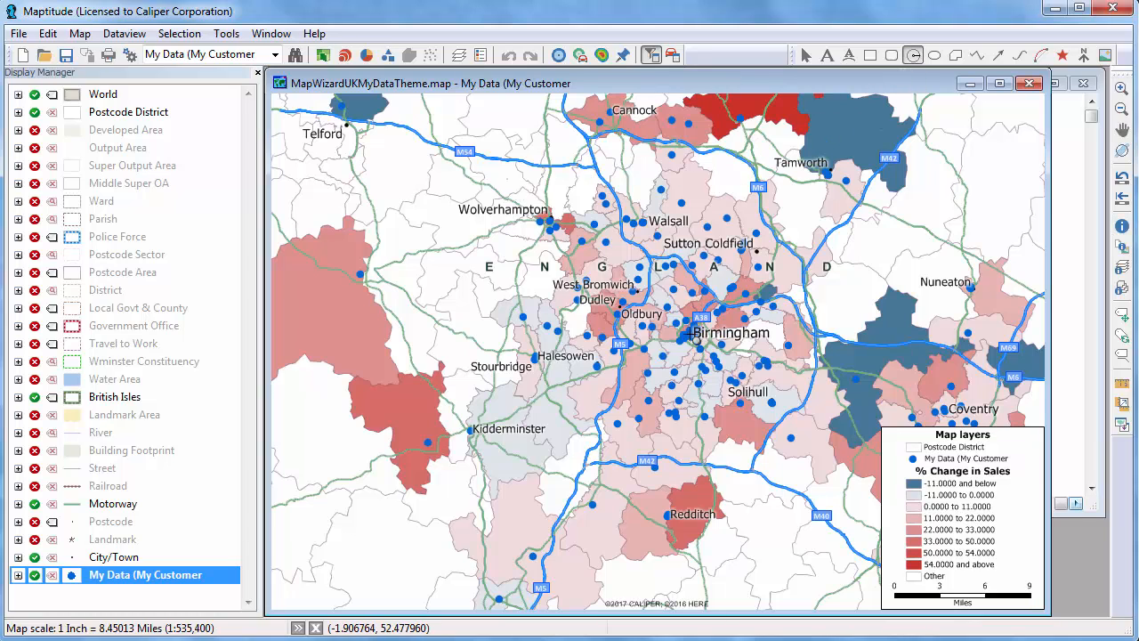
pyautogui.click(691, 333)
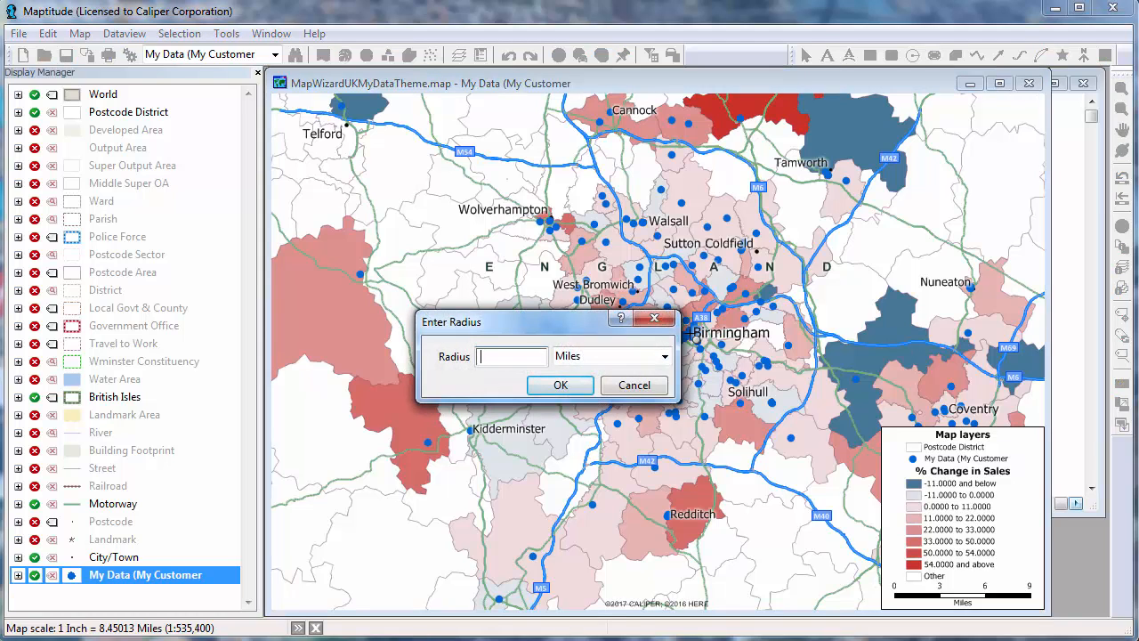
pyautogui.write('5')
pyautogui.click(555, 389)
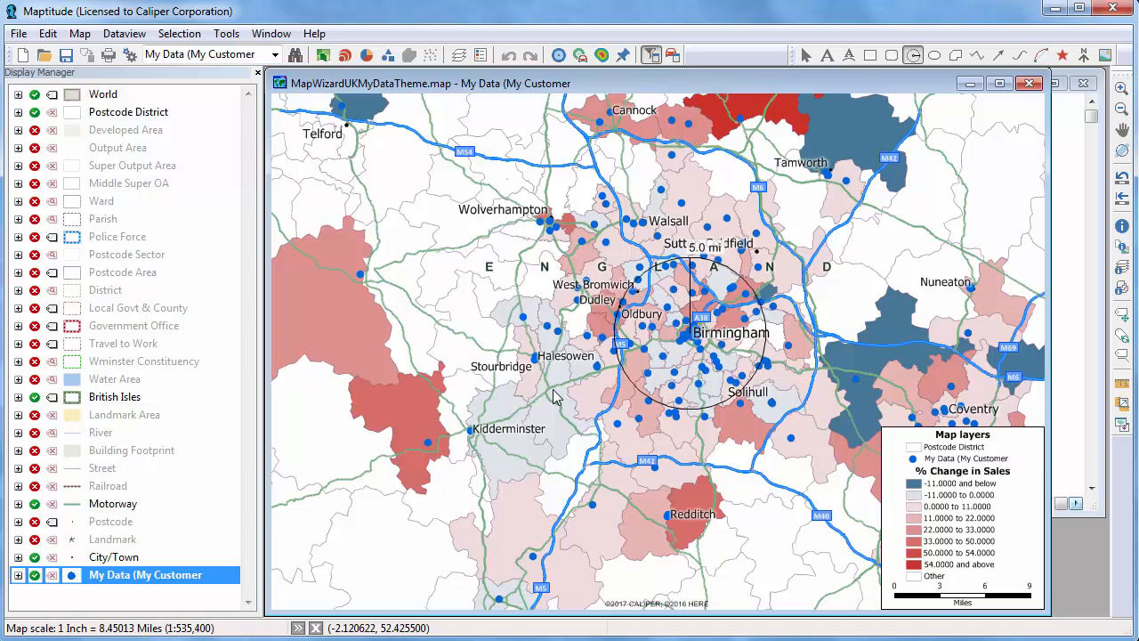
# Step: Export the data inside the 5-mile circle around Birmingham to an Excel worksheet named within 5 miles
pyautogui.rightClick(667, 377)
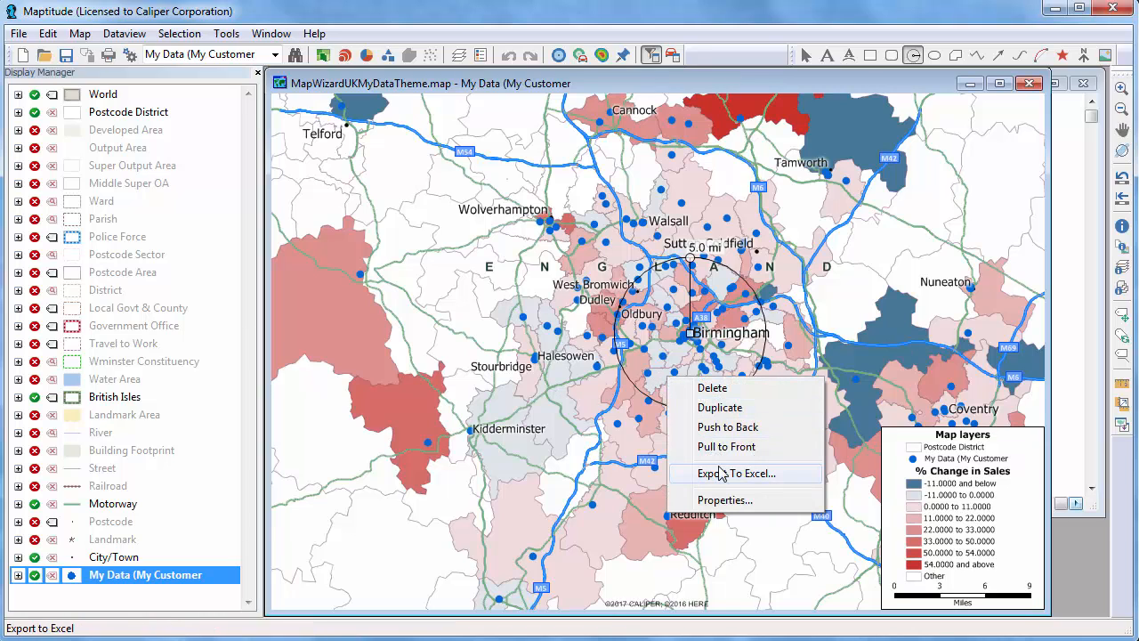
pyautogui.click(722, 473)
pyautogui.write('within ')
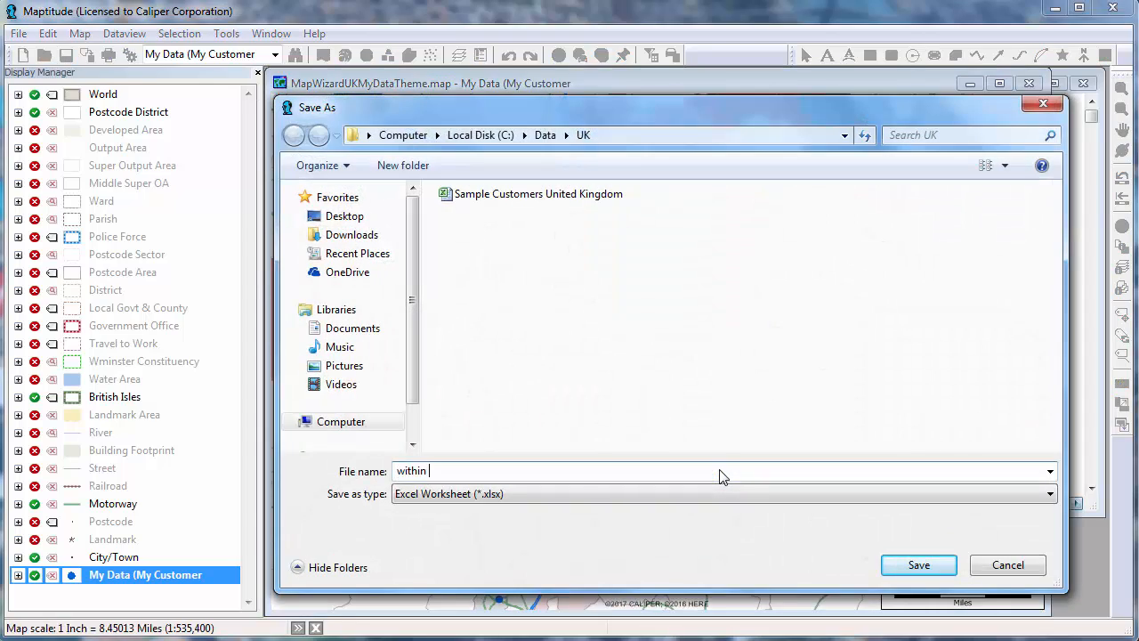
pyautogui.write('5 miles')
pyautogui.click(910, 566)
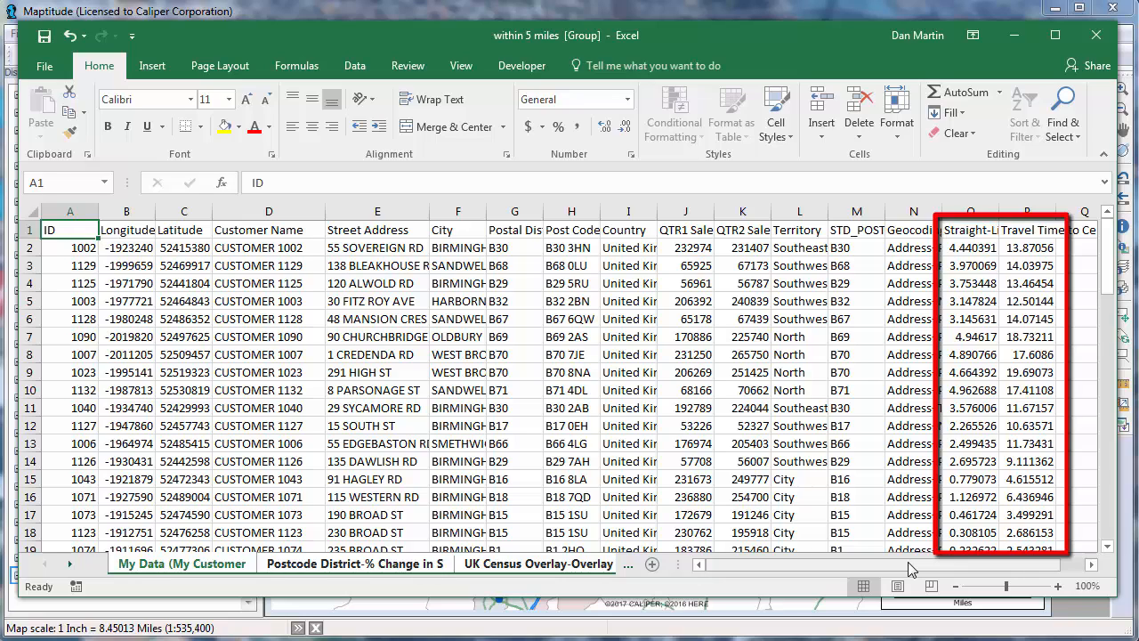
# Step: Review the exported postcode district sales change and UK Census Overlay sheets in Excel, and return to the map in Maptitude
pyautogui.click(409, 564)
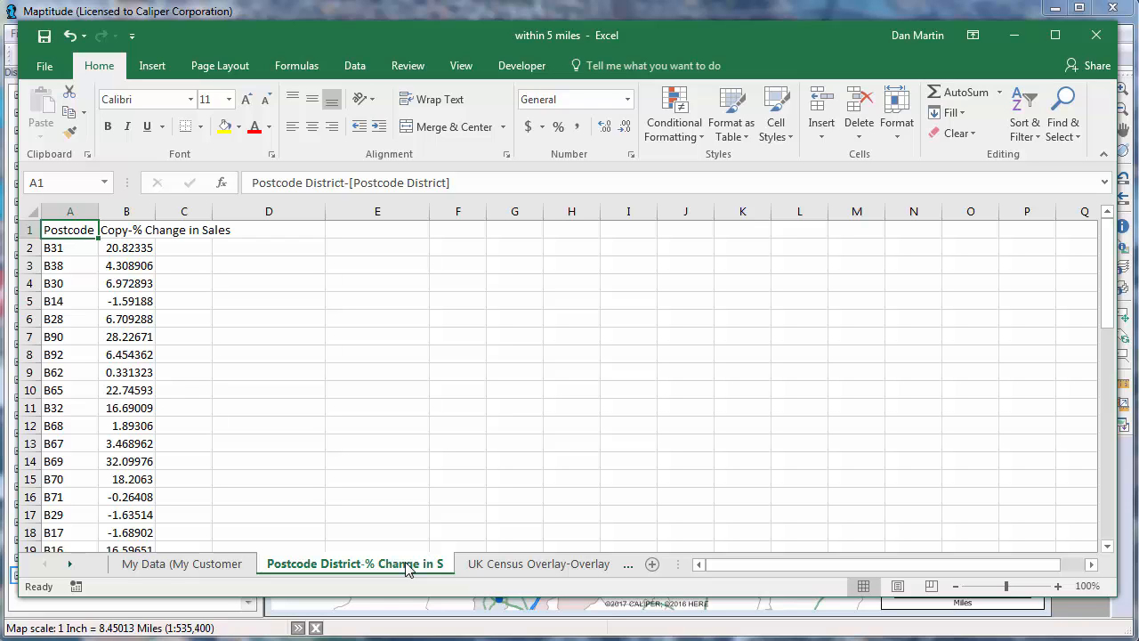
pyautogui.click(492, 565)
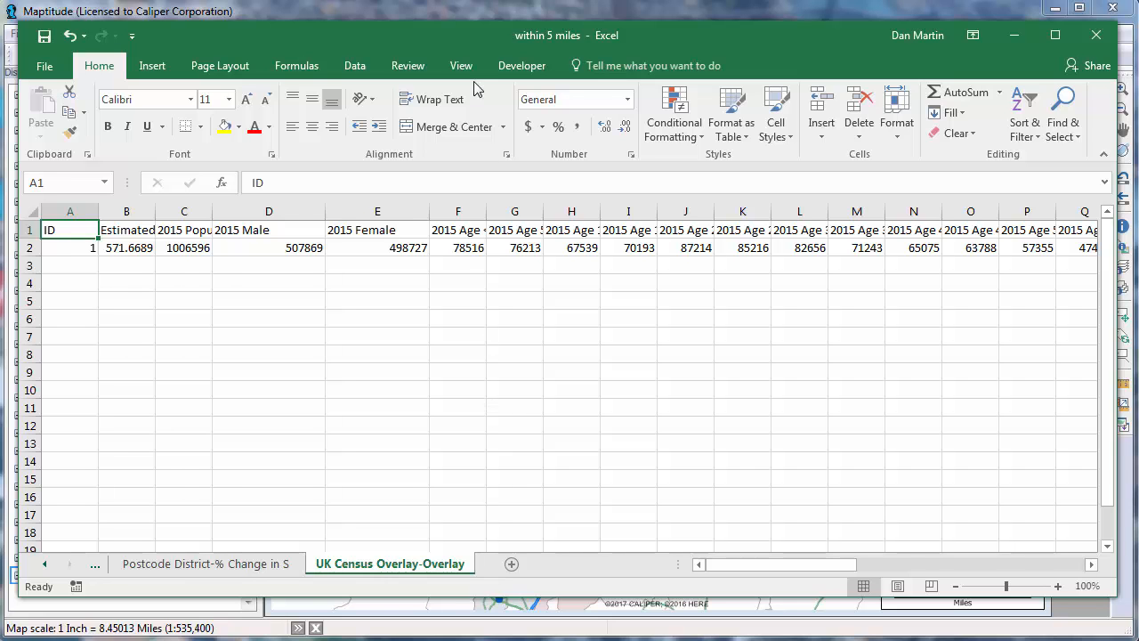
pyautogui.click(451, 13)
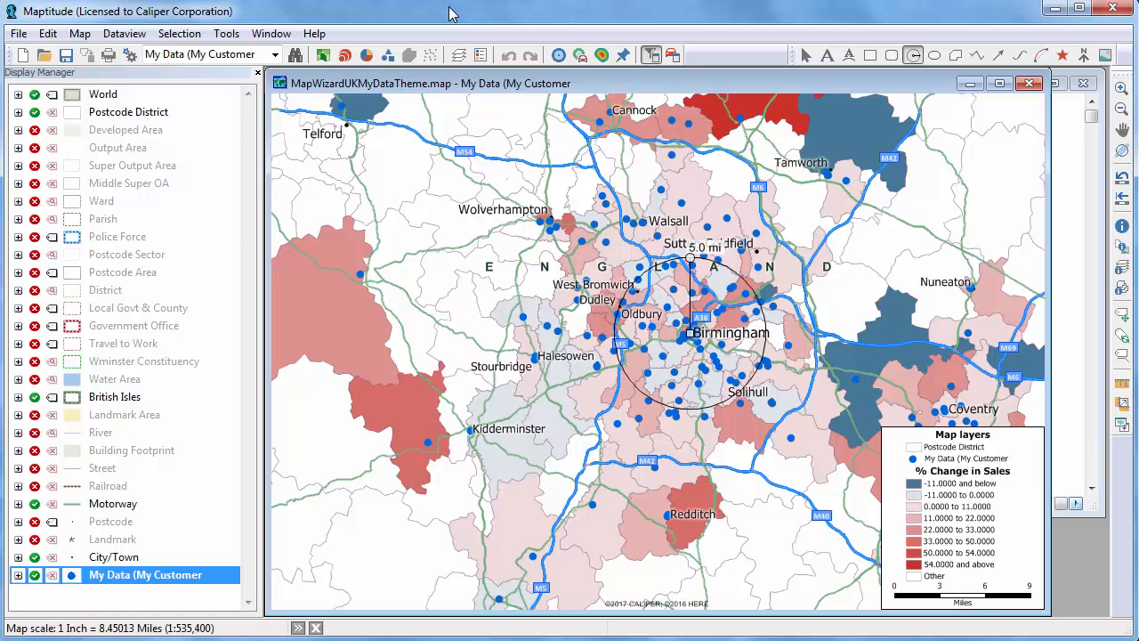
# Step: Hide the Postcode District layer and delete the 5-mile circle from the map
pyautogui.click(37, 114)
pyautogui.click(35, 112)
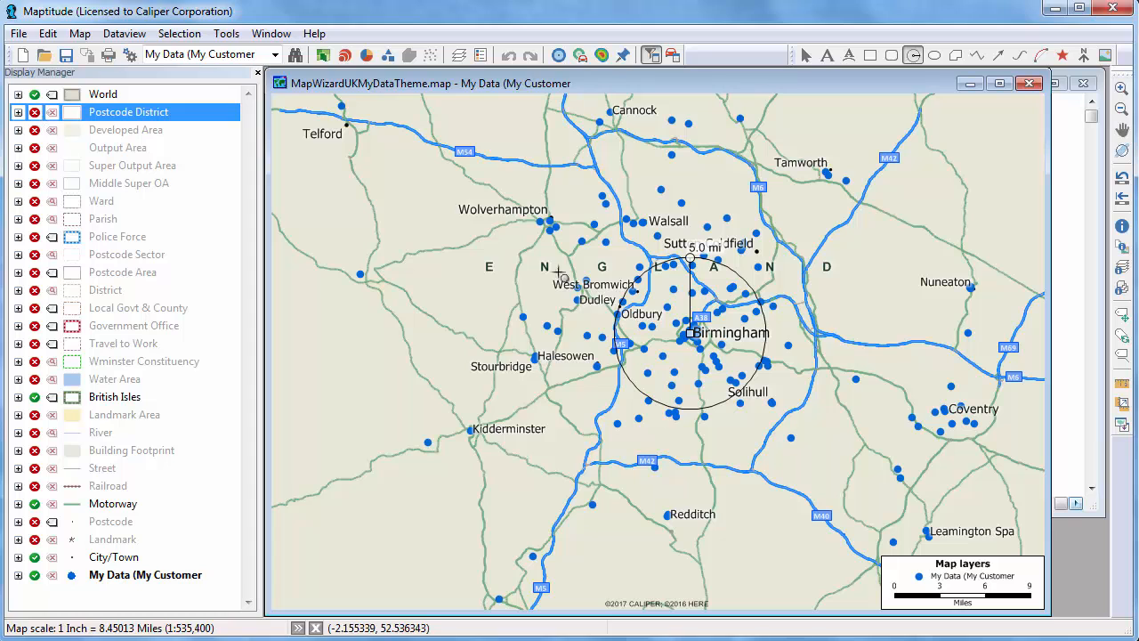
pyautogui.rightClick(653, 307)
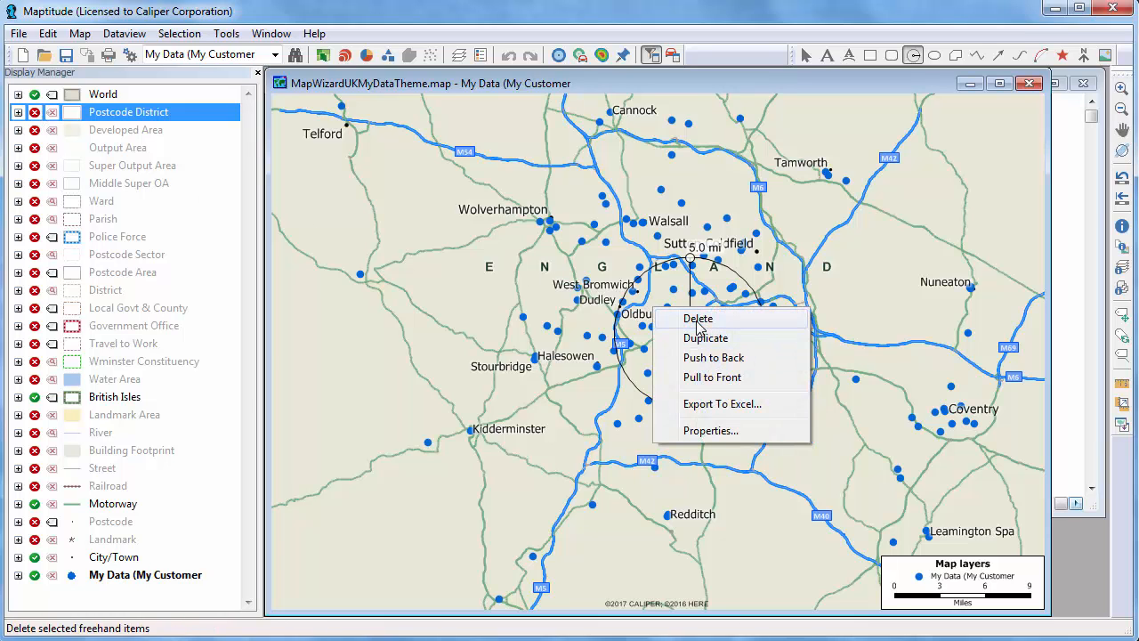
pyautogui.click(698, 318)
pyautogui.click(602, 369)
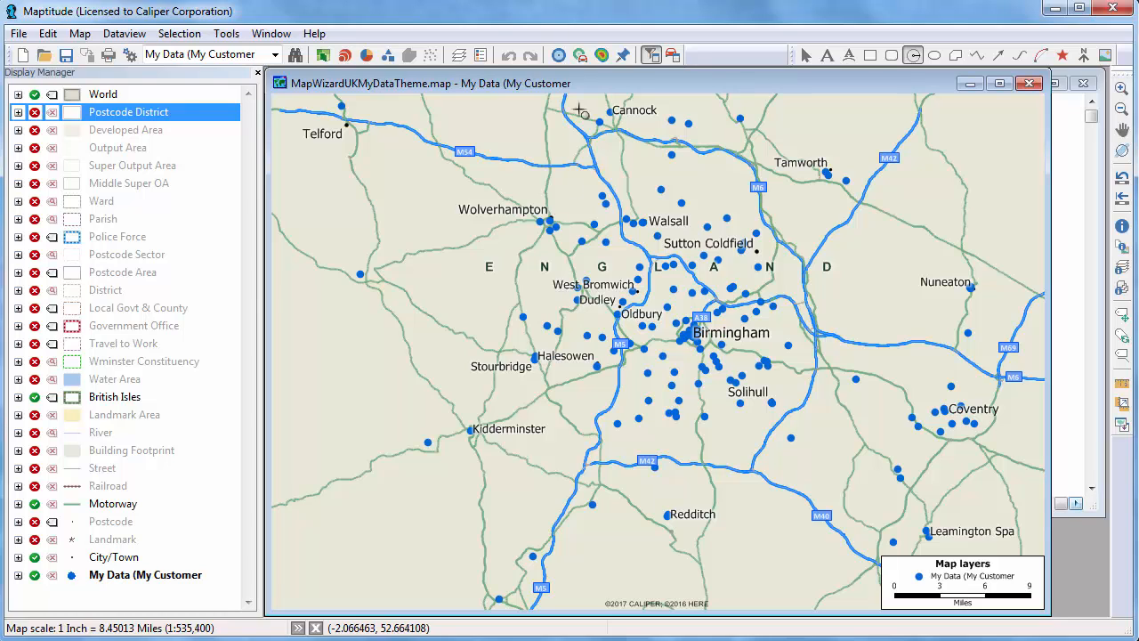
# Step: Create three drive-time rings of 10 minutes around central Birmingham, and drop the rings layer when closing the toolbox
pyautogui.click(581, 55)
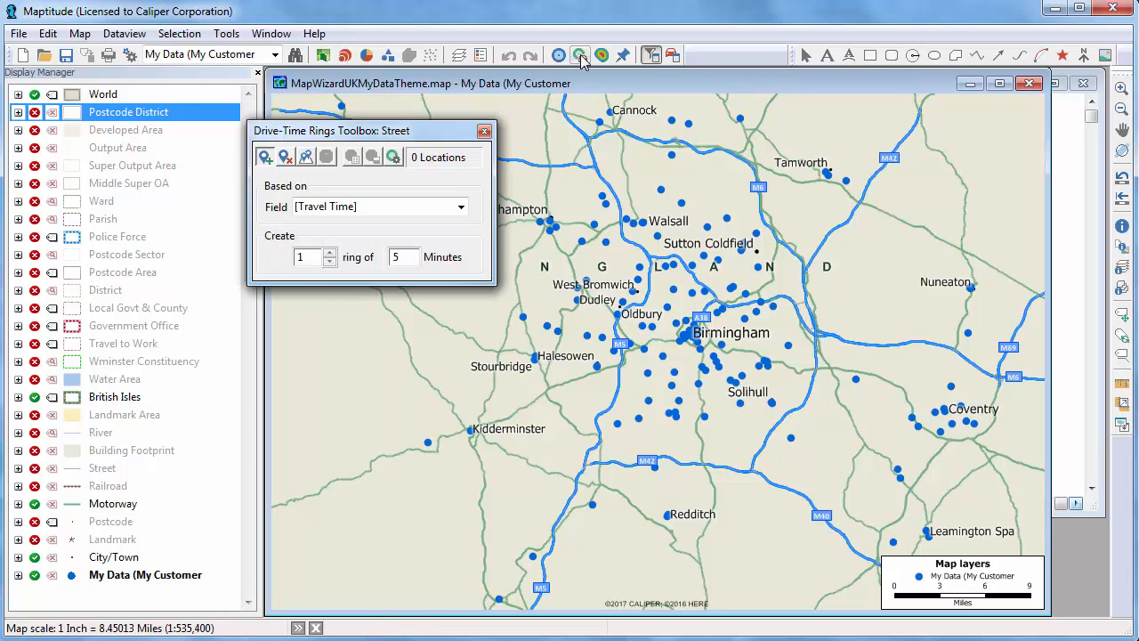
pyautogui.click(682, 334)
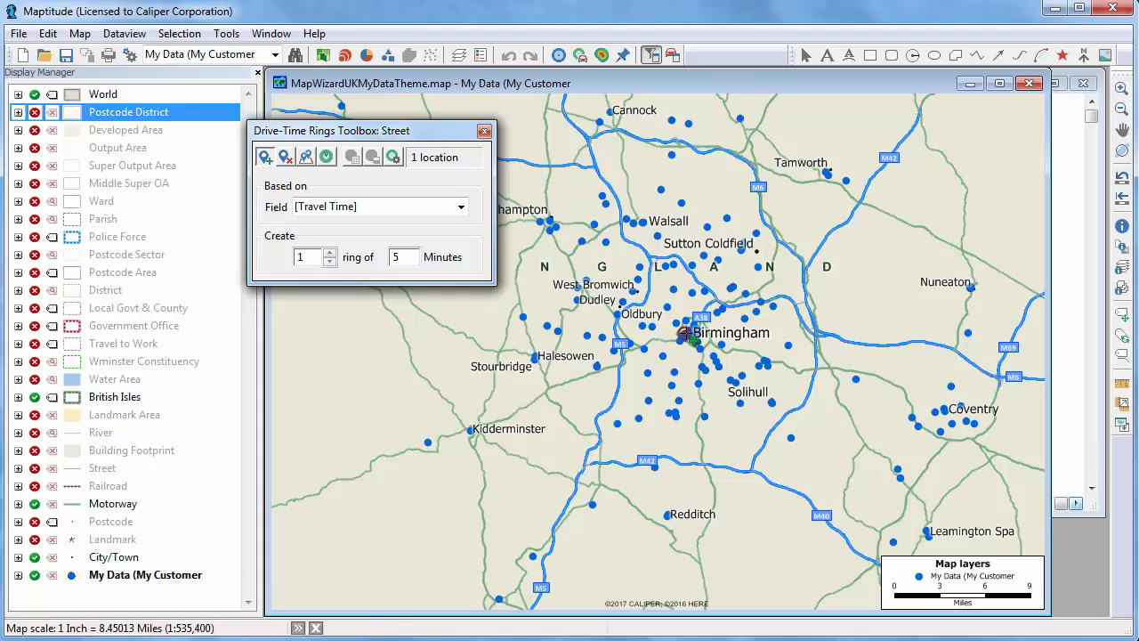
pyautogui.click(329, 252)
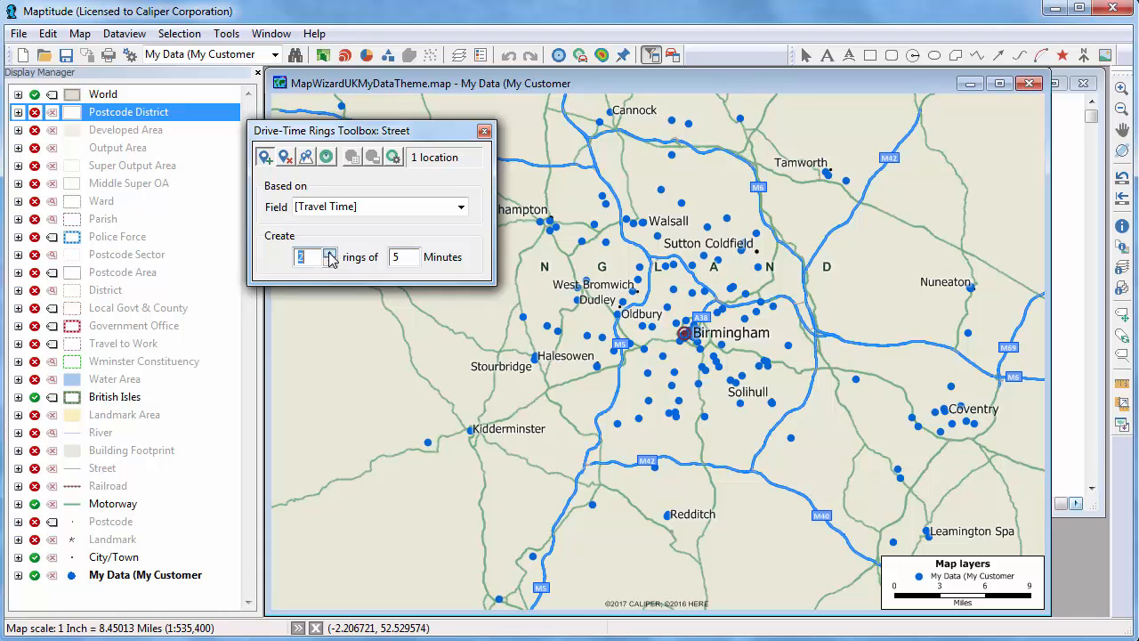
pyautogui.click(330, 252)
pyautogui.doubleClick(395, 257)
pyautogui.write('10')
pyautogui.click(326, 158)
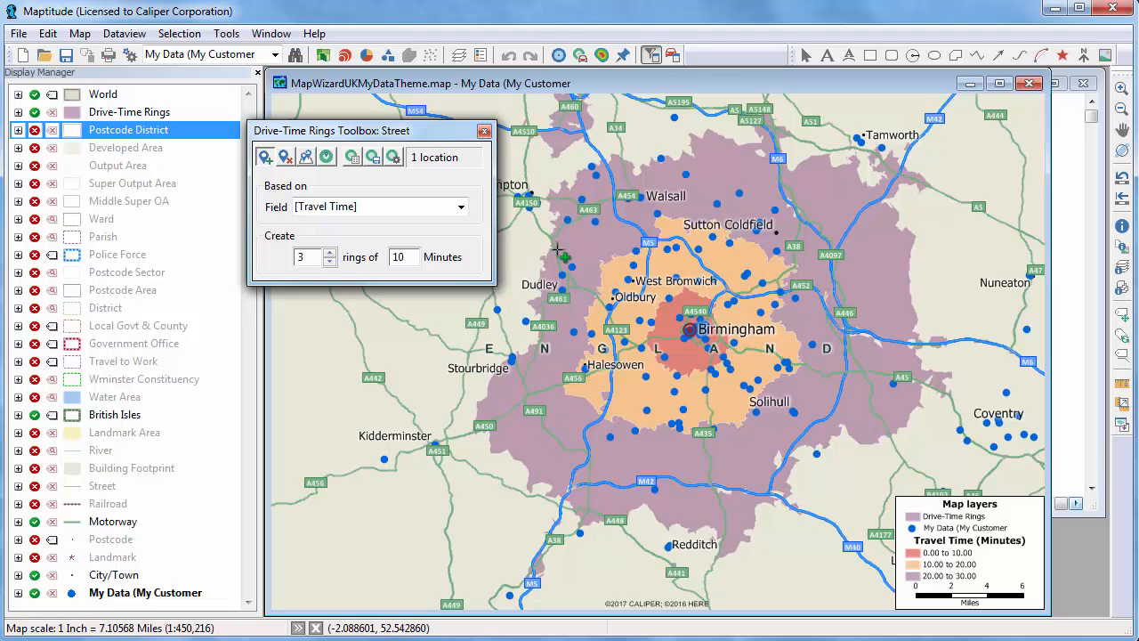
pyautogui.click(484, 132)
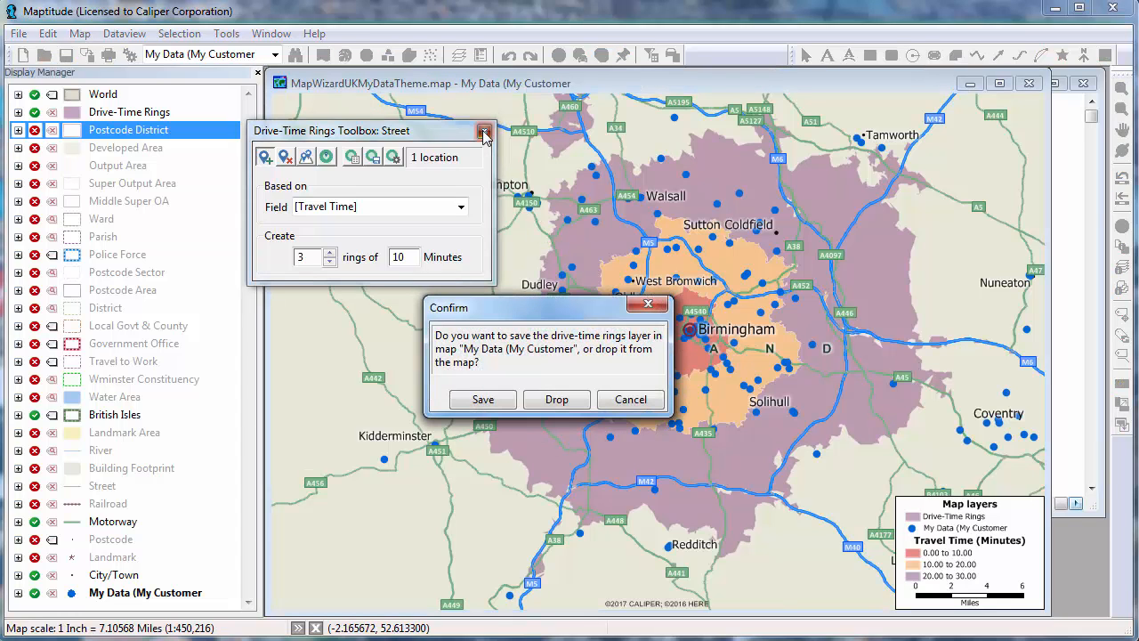
pyautogui.click(555, 399)
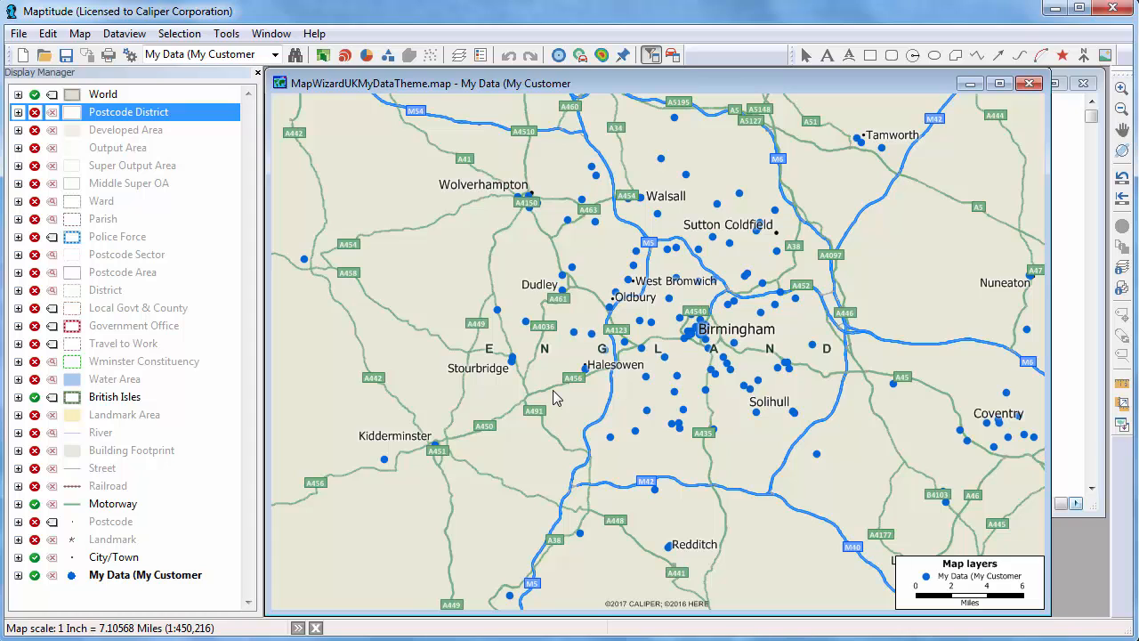
# Step: Set up a territory map from the existing customer point layer, with Postcode District as the geography layer and Territory as the territory field
pyautogui.click(23, 55)
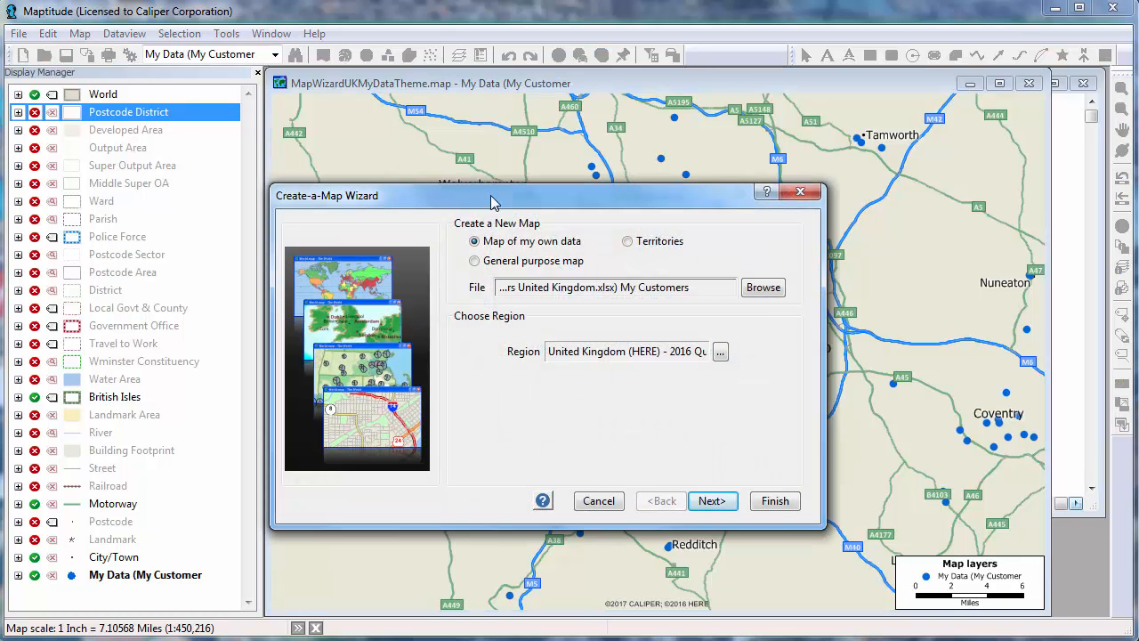
pyautogui.click(639, 242)
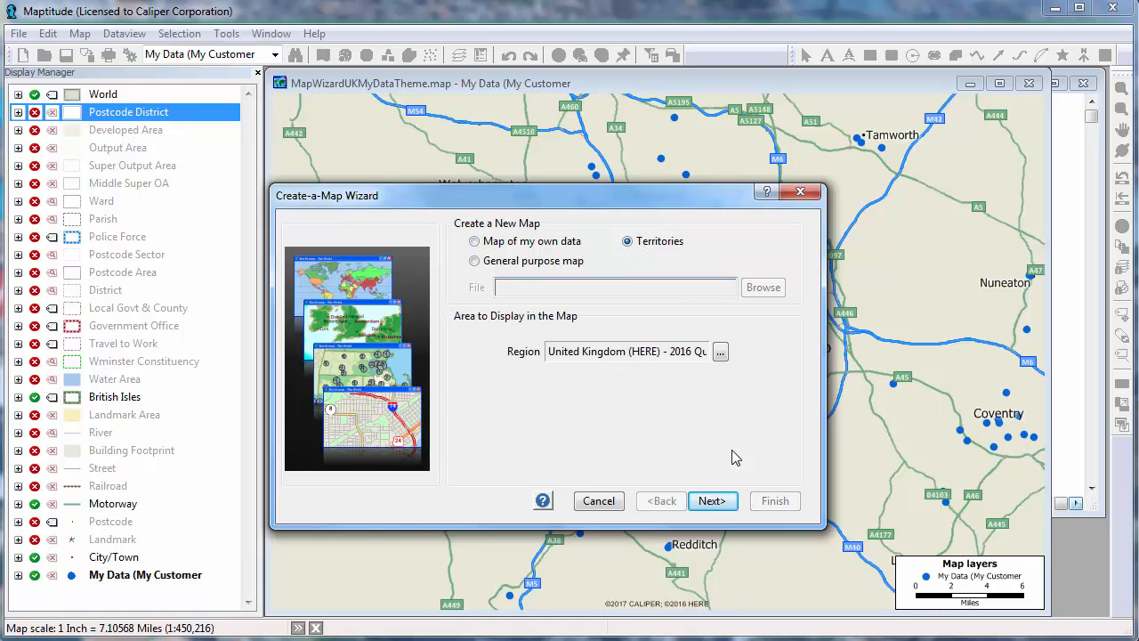
pyautogui.click(712, 501)
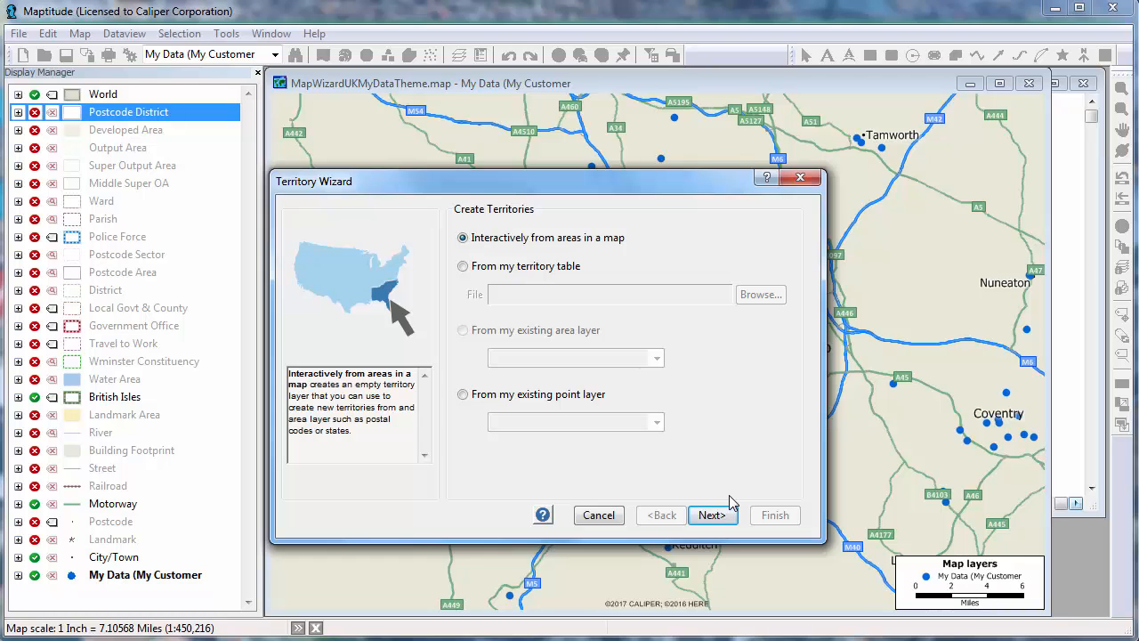
pyautogui.click(572, 395)
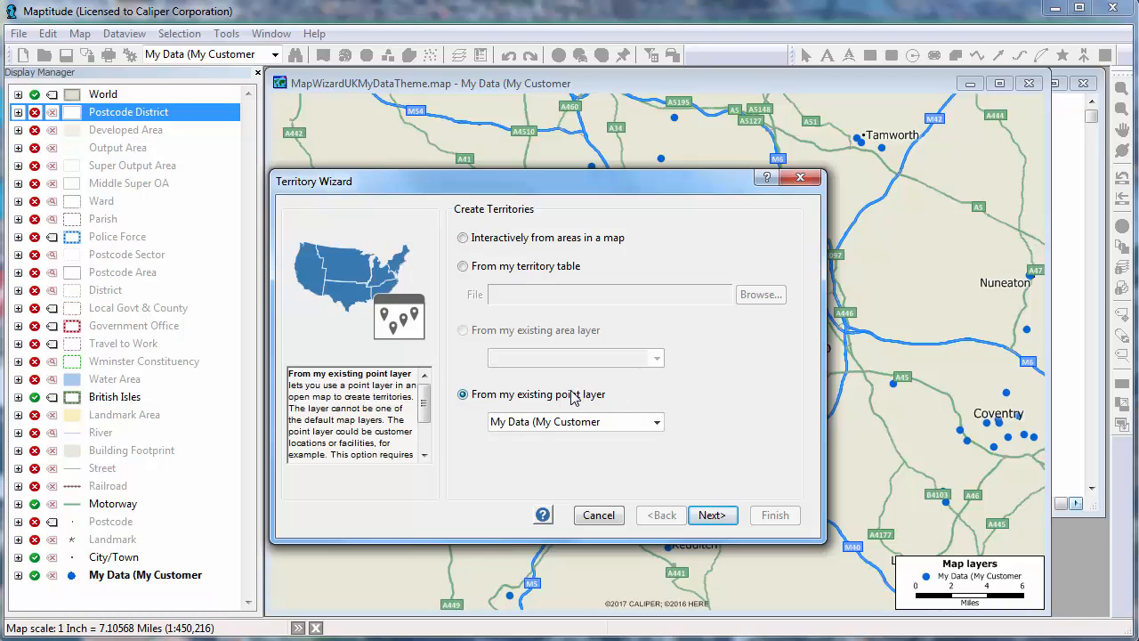
pyautogui.click(711, 516)
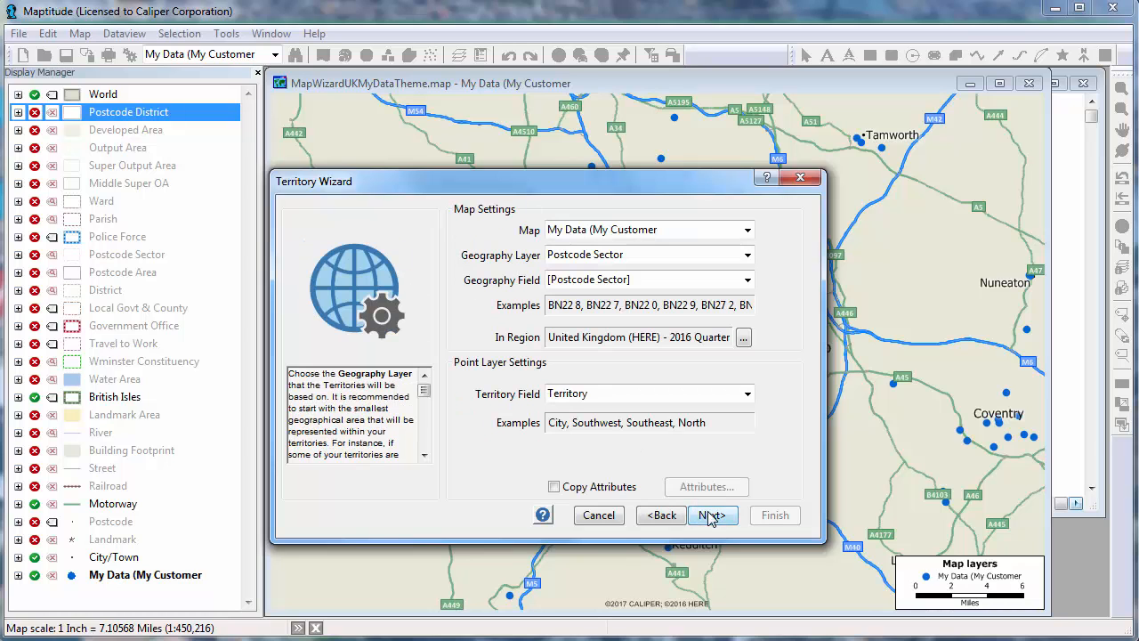
pyautogui.click(690, 257)
pyautogui.click(679, 345)
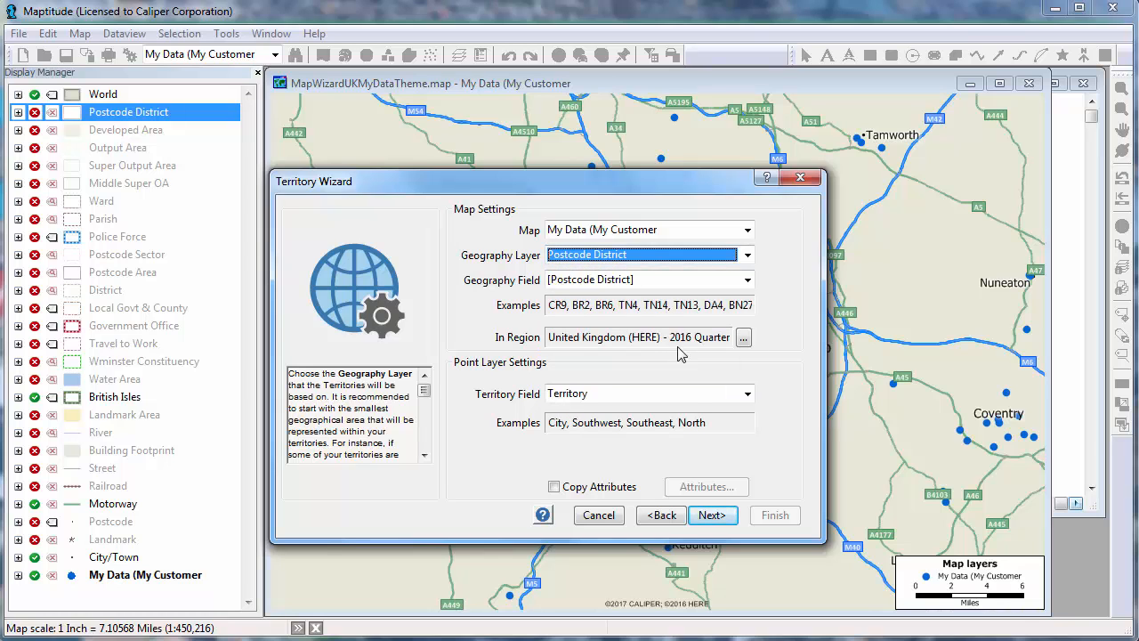
pyautogui.click(714, 515)
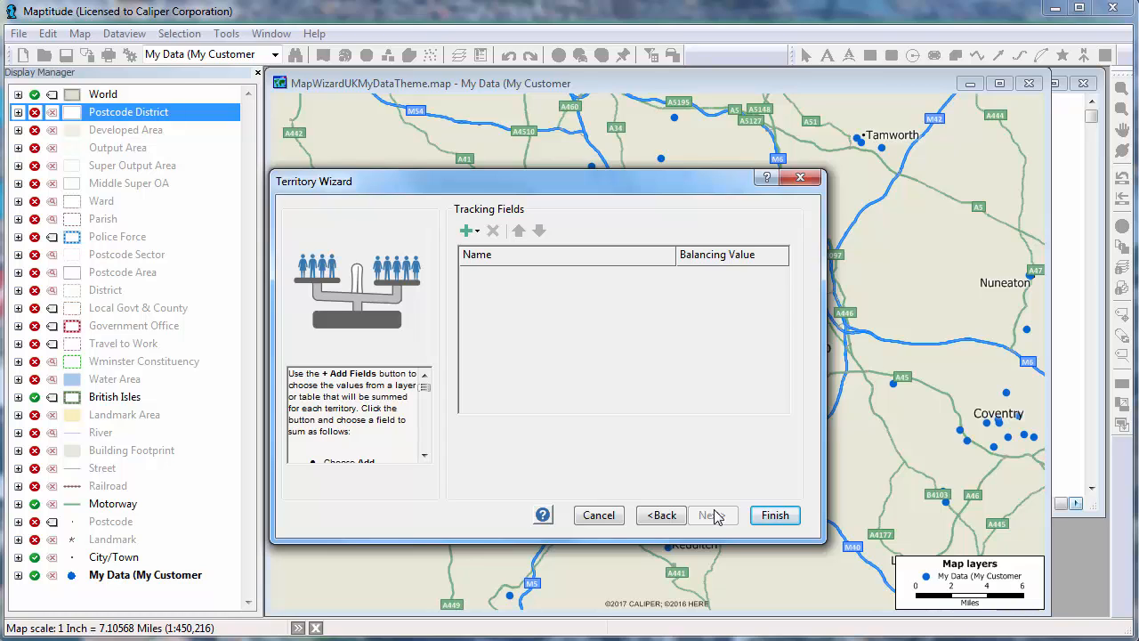
# Step: Import tracking fields from the Sample Customers United Kingdom workbook, using Postal District as the geography field
pyautogui.click(476, 233)
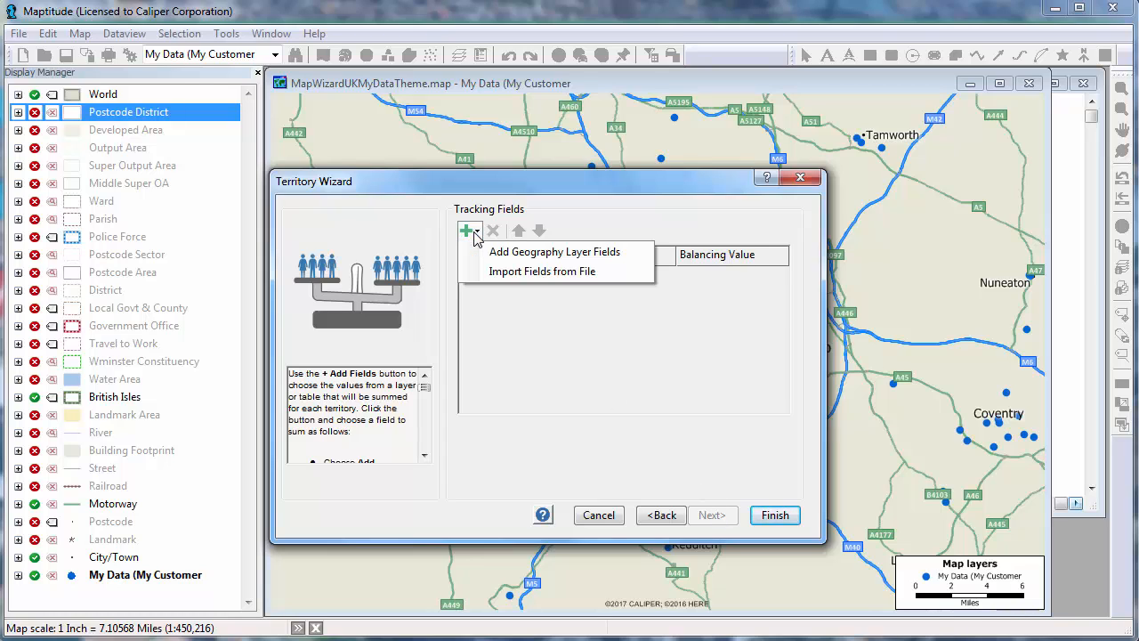
pyautogui.click(509, 273)
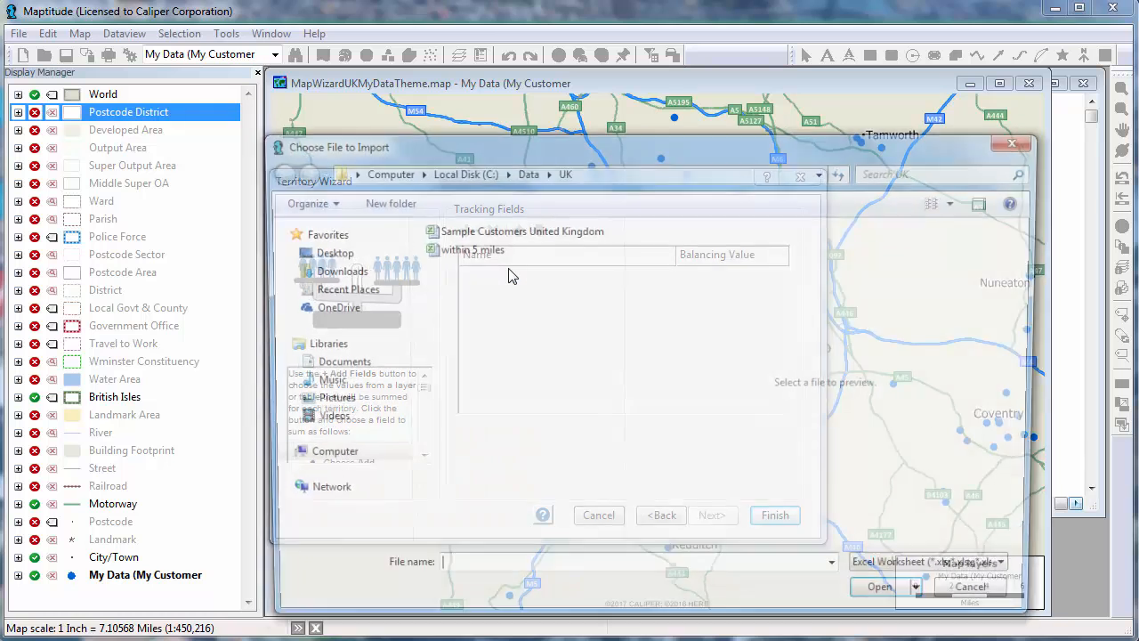
pyautogui.click(492, 231)
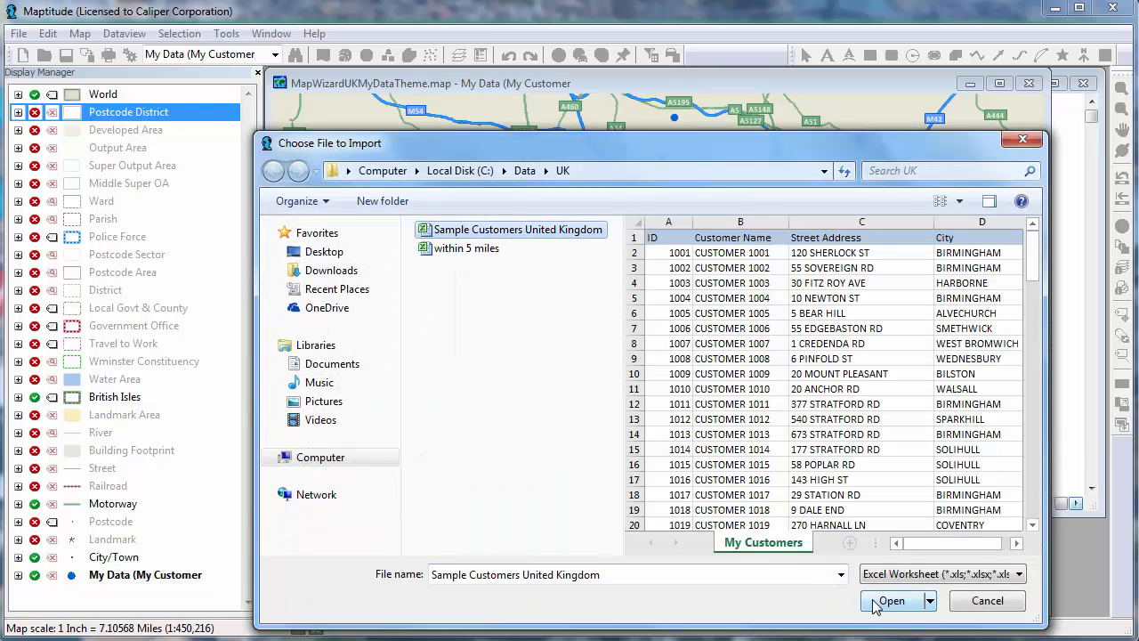
pyautogui.click(875, 601)
pyautogui.click(628, 465)
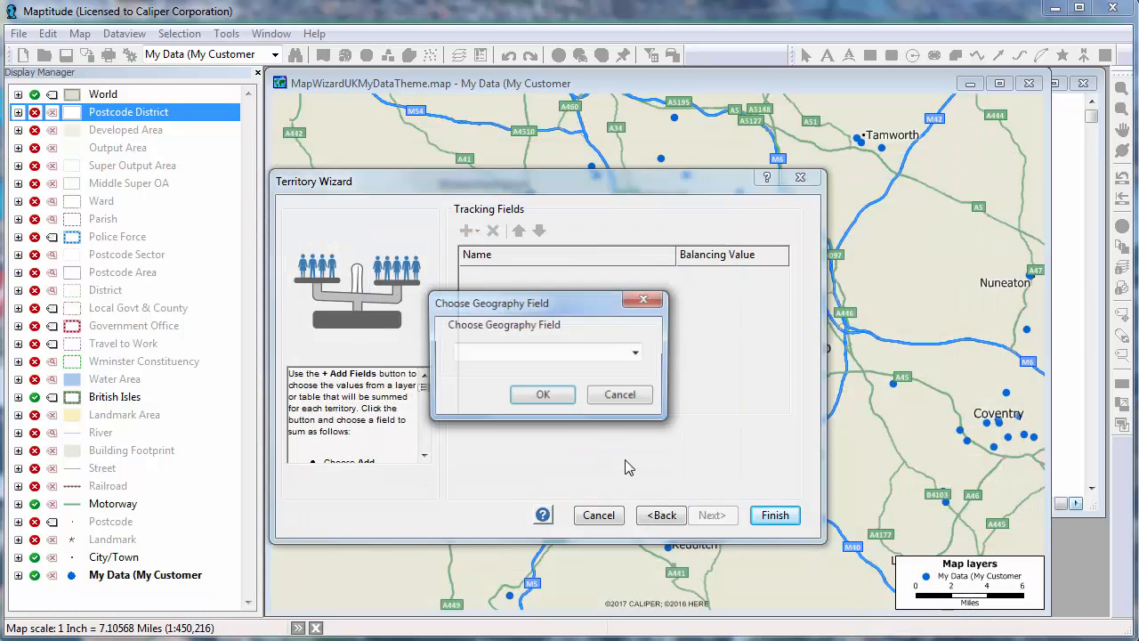
pyautogui.click(596, 356)
pyautogui.click(589, 430)
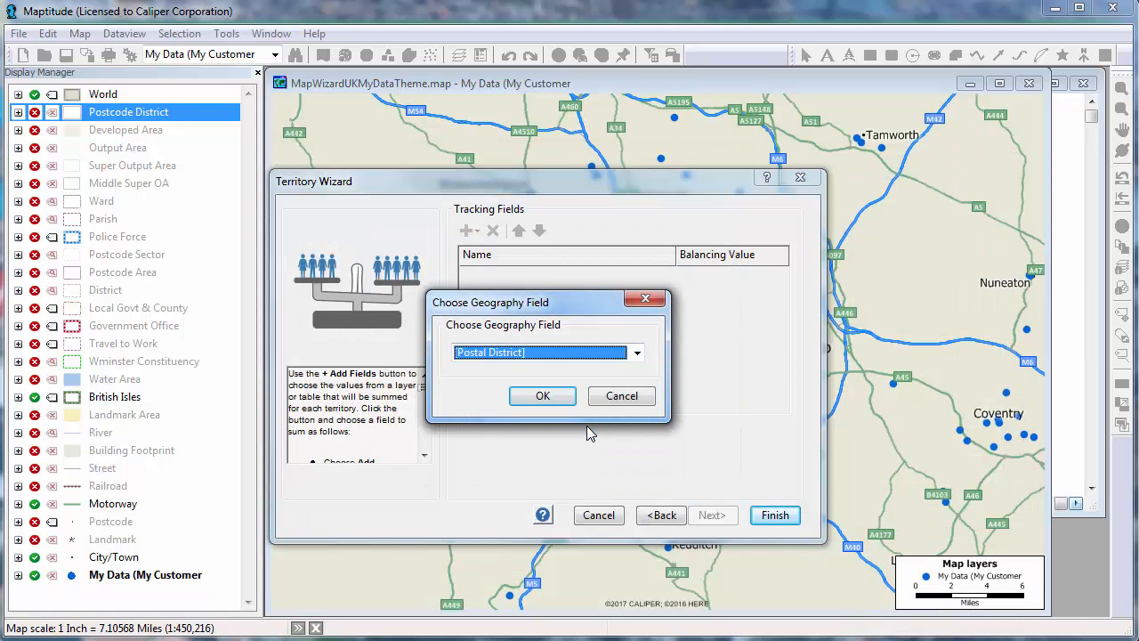
pyautogui.click(543, 396)
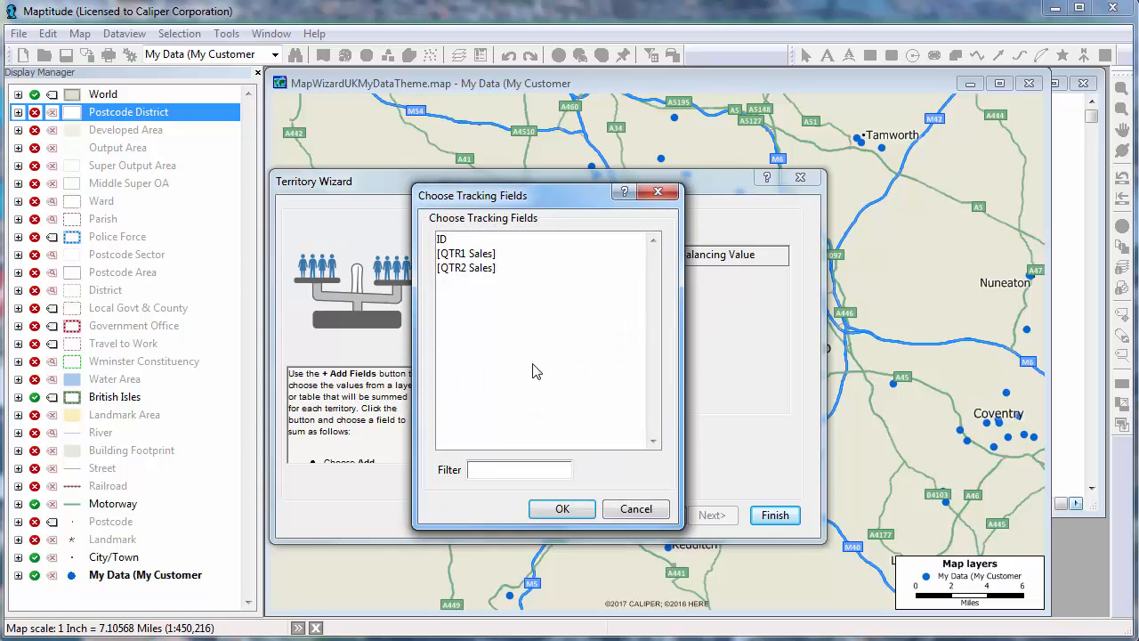
# Step: Choose QTR2 Sales as the tracking field and save the territory layer as My Data (My Customer Territories
pyautogui.click(485, 270)
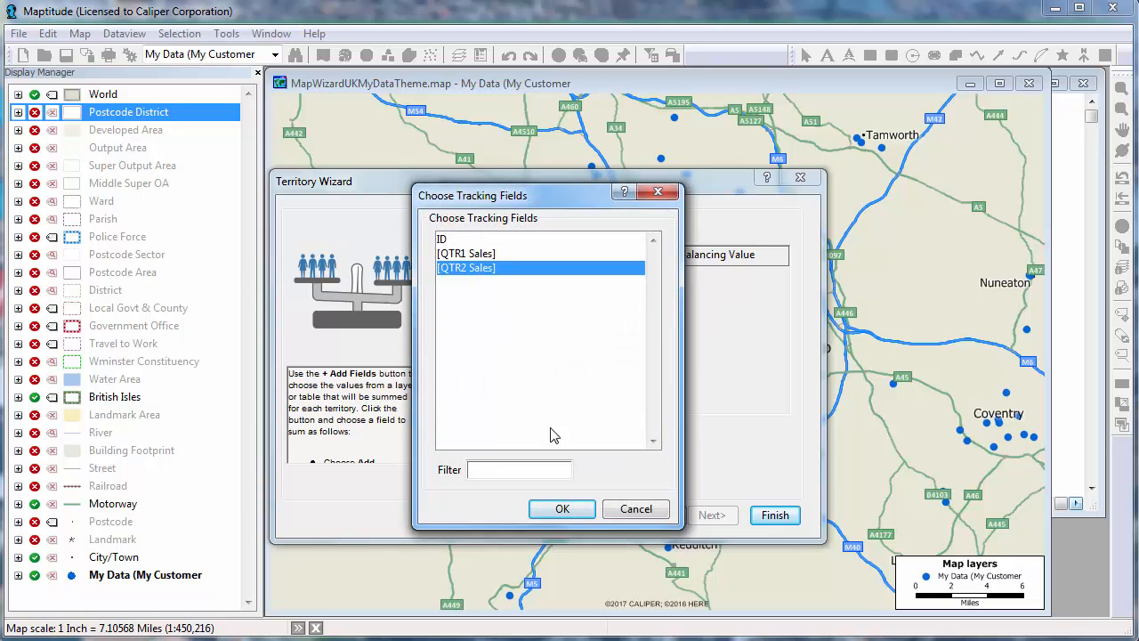
pyautogui.click(562, 508)
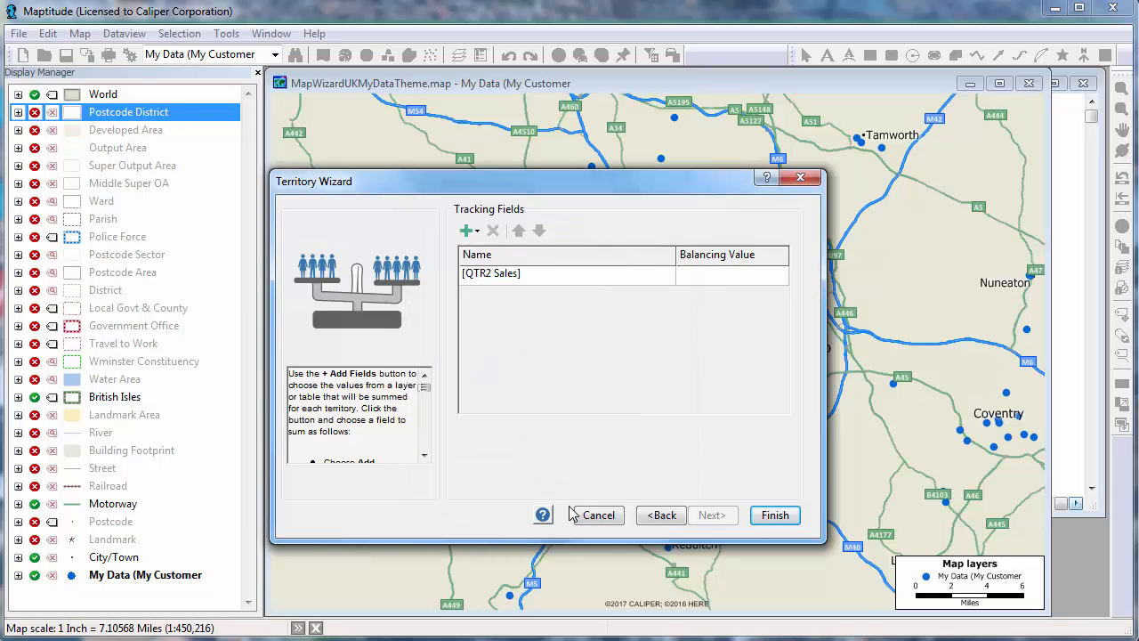
pyautogui.click(774, 515)
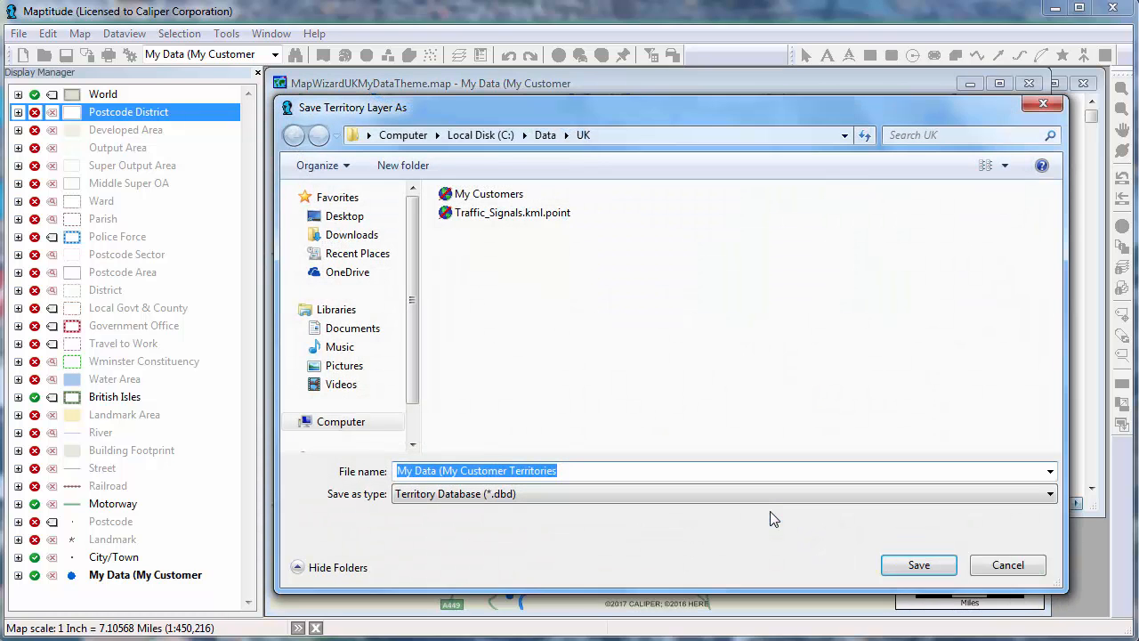
pyautogui.click(920, 560)
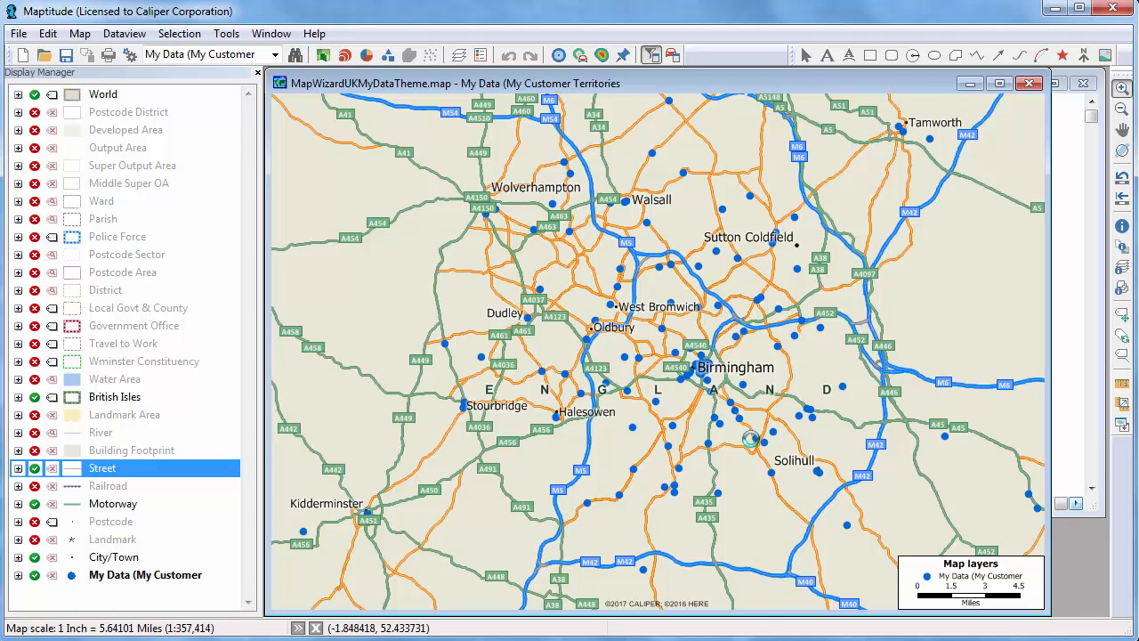
# Step: Add five route stops on the map, in order: Kidderminster, east of Walsall, Wolverhampton, south of Birmingham and central Birmingham
pyautogui.click(672, 55)
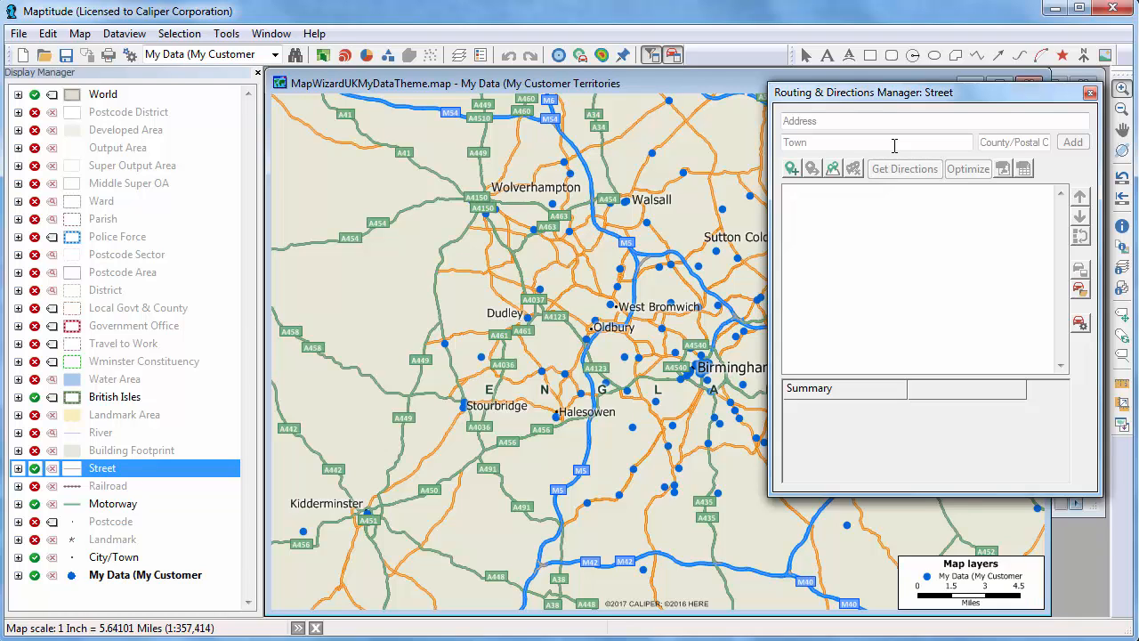
pyautogui.click(790, 173)
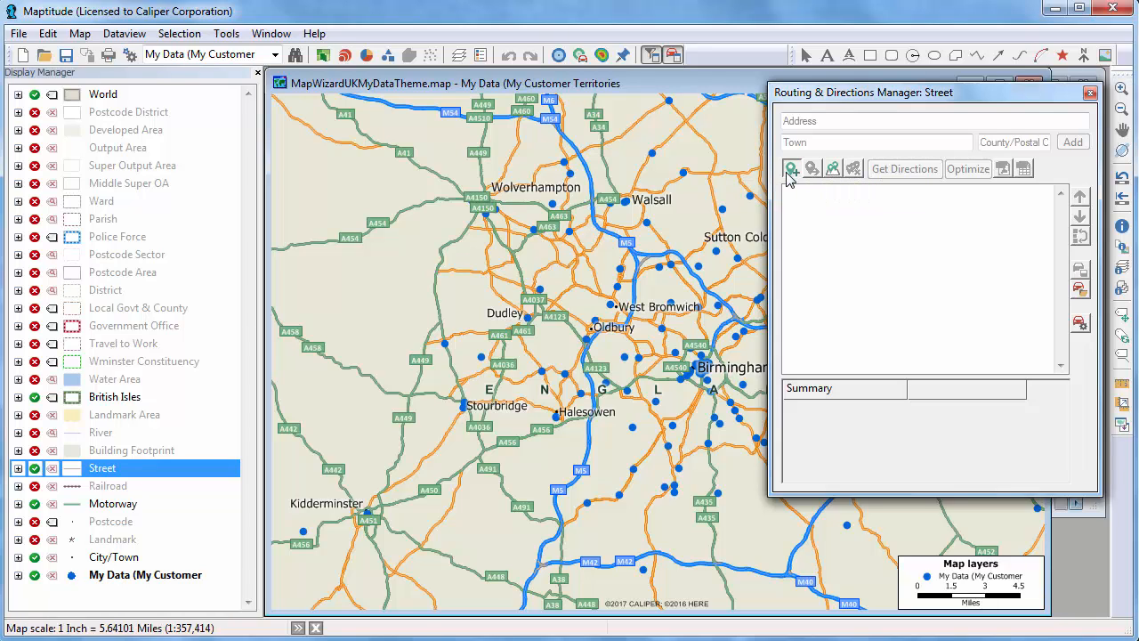
pyautogui.click(401, 496)
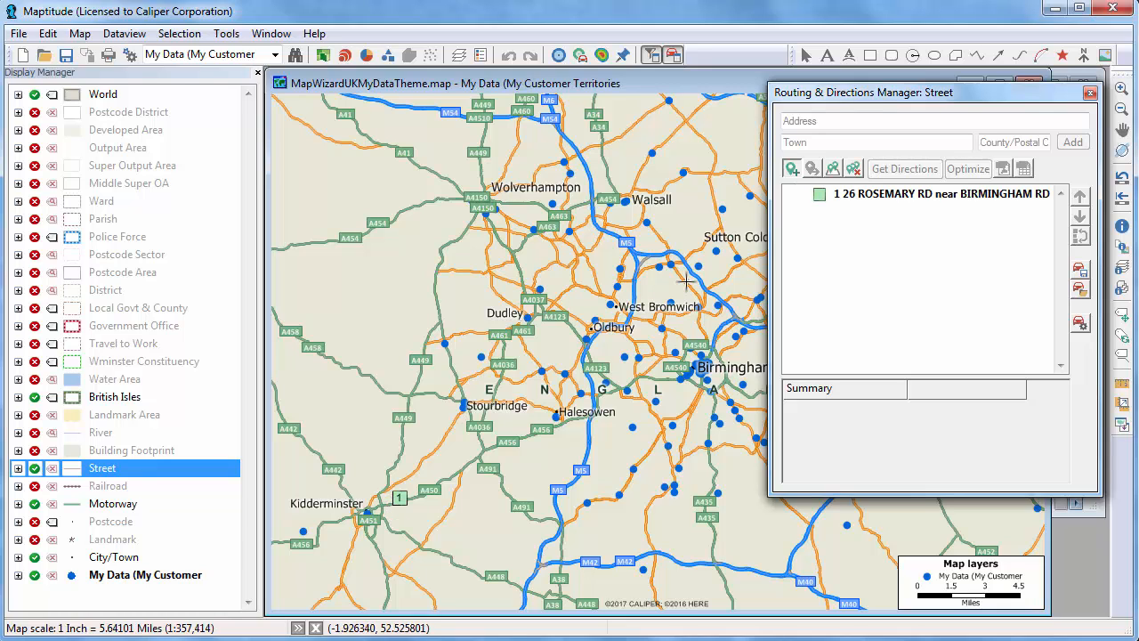
pyautogui.click(708, 203)
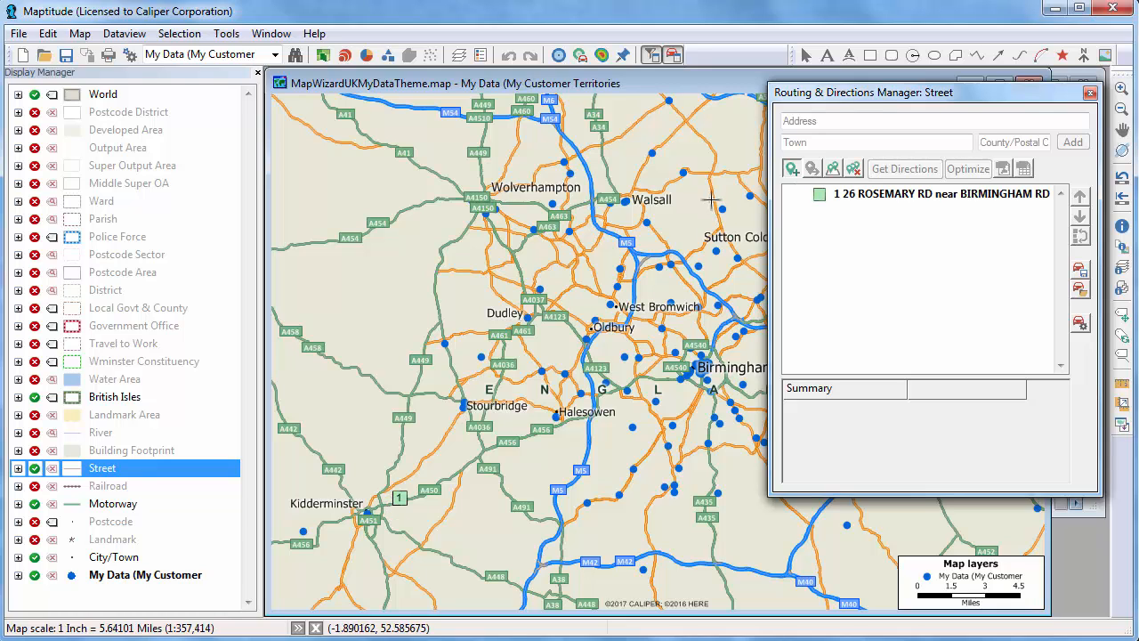
pyautogui.click(499, 196)
pyautogui.click(693, 456)
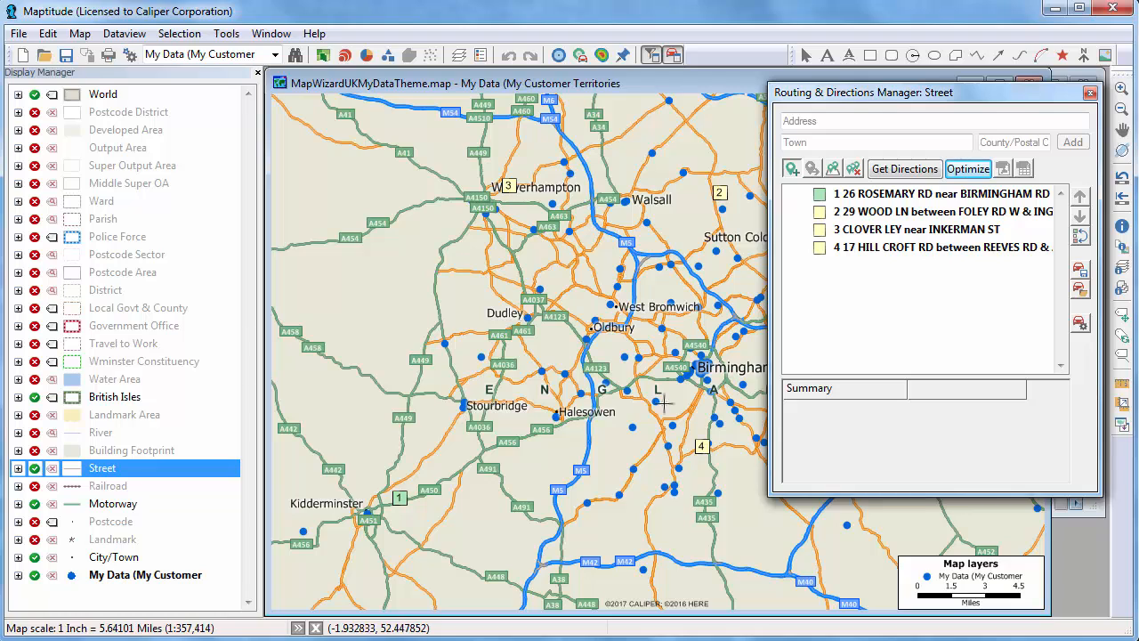
pyautogui.click(681, 363)
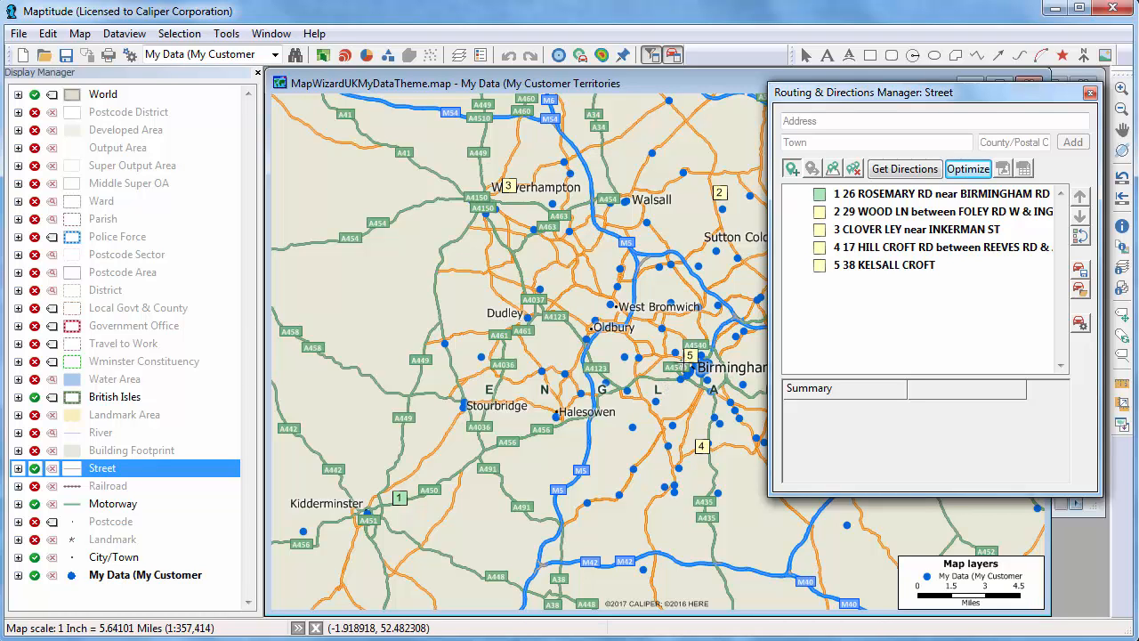
# Step: Generate the route directions through the five stops and optimize the stop order
pyautogui.click(892, 170)
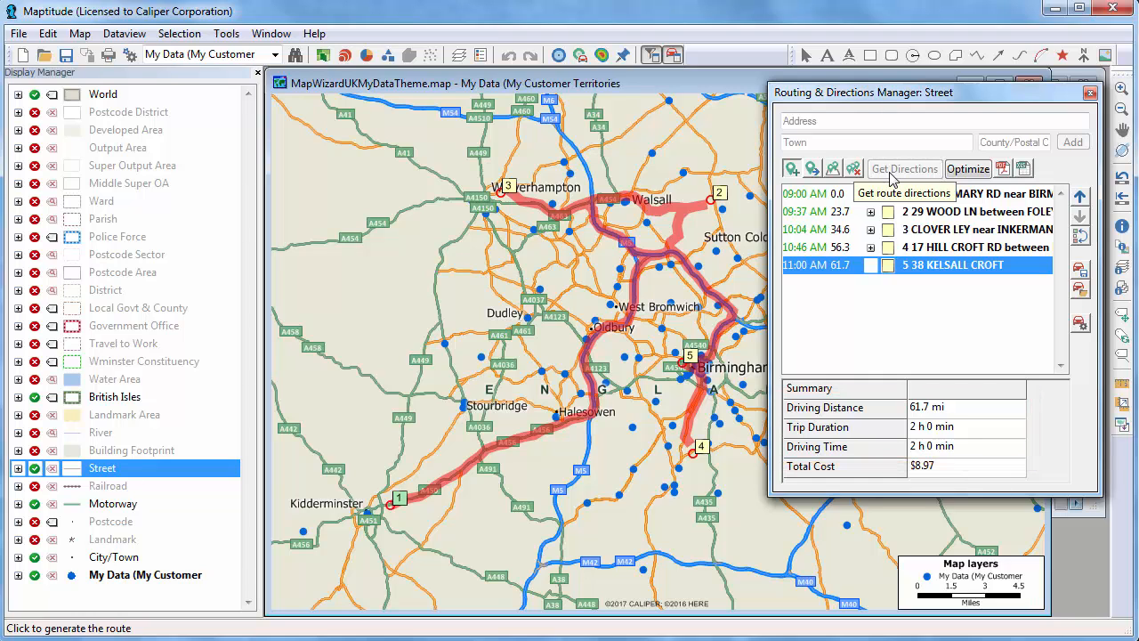
pyautogui.click(963, 173)
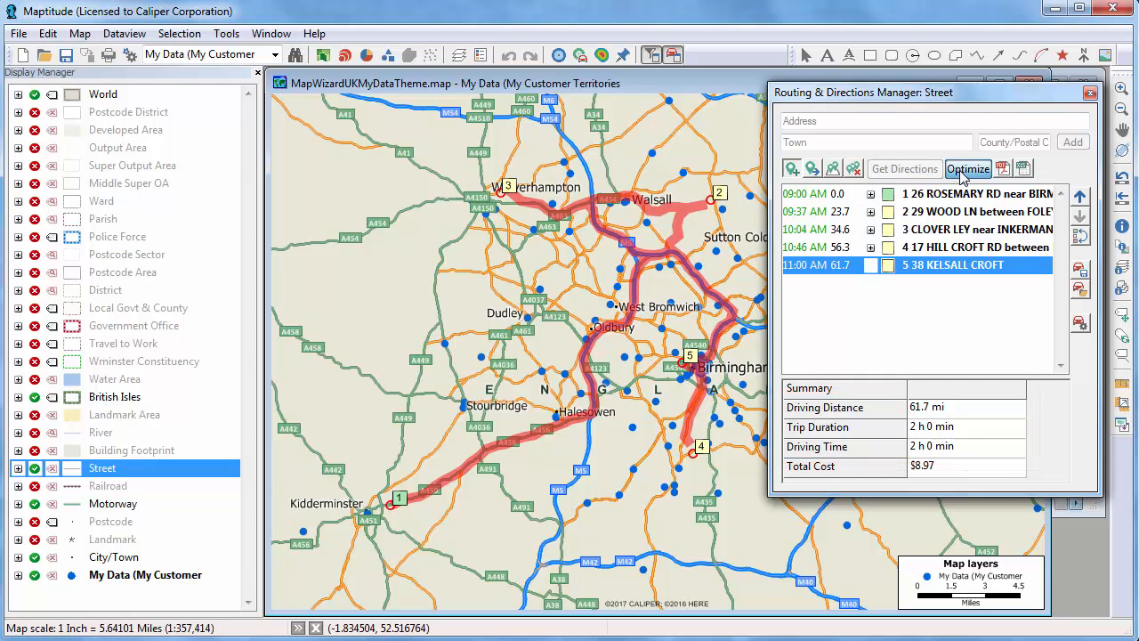